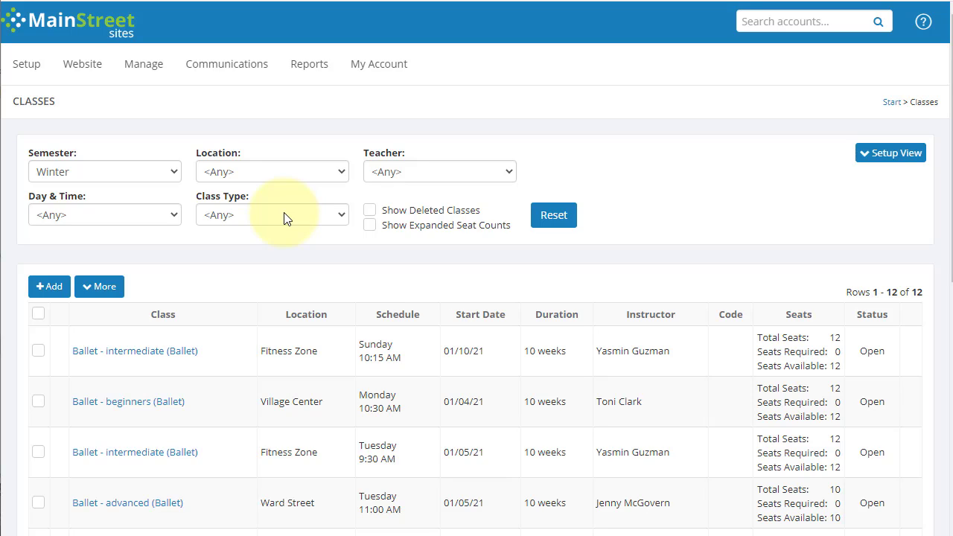
- Review the semester choices, and briefly turn on the expanded seat counts for the Winter classes before hiding them again
click(142, 176)
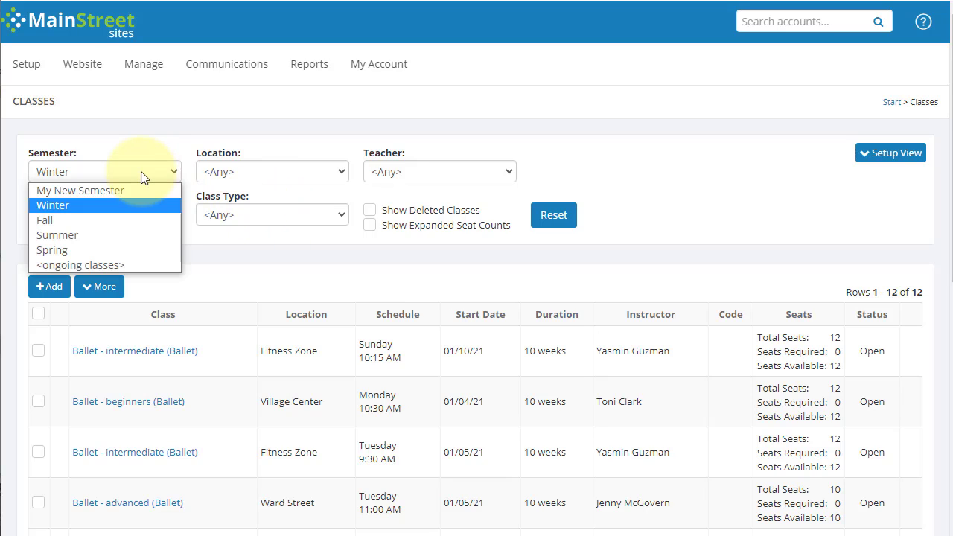
click(143, 176)
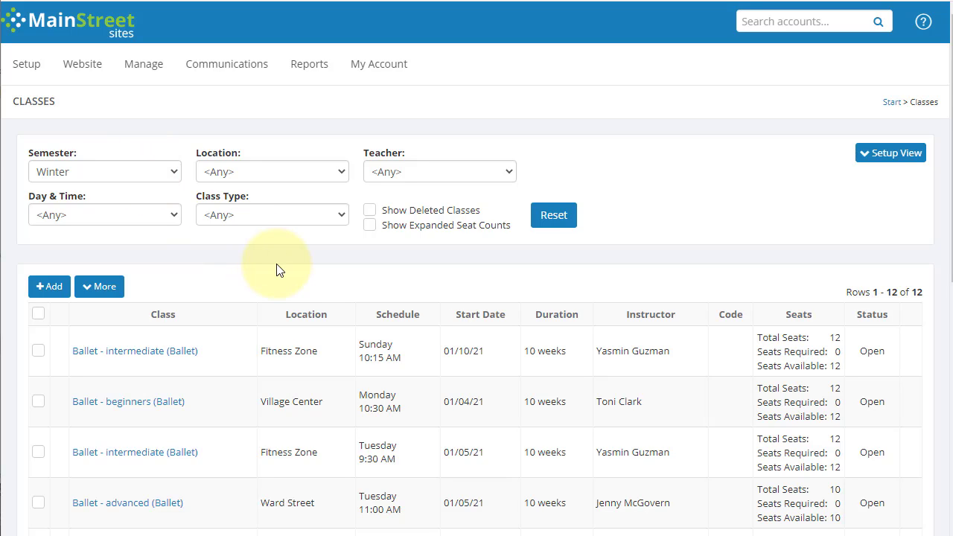
click(370, 212)
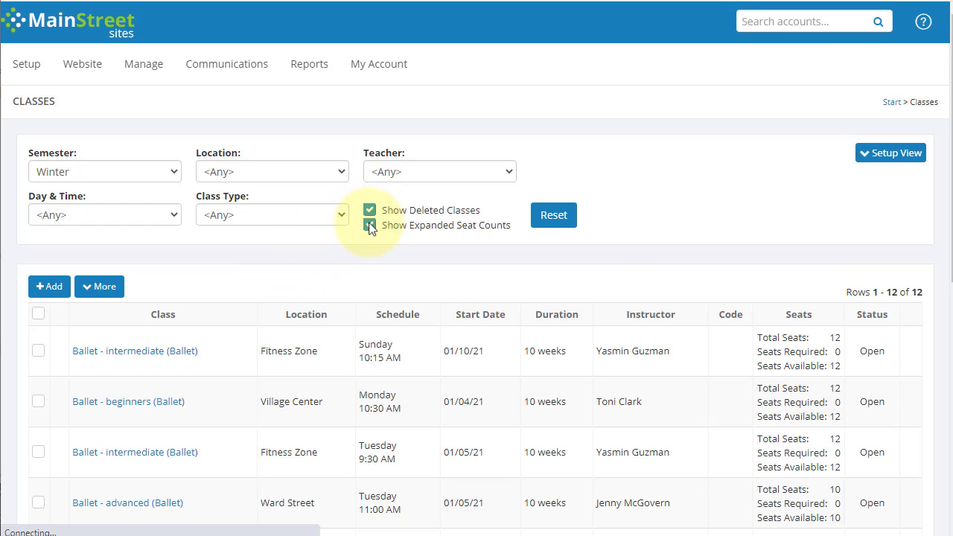
click(370, 225)
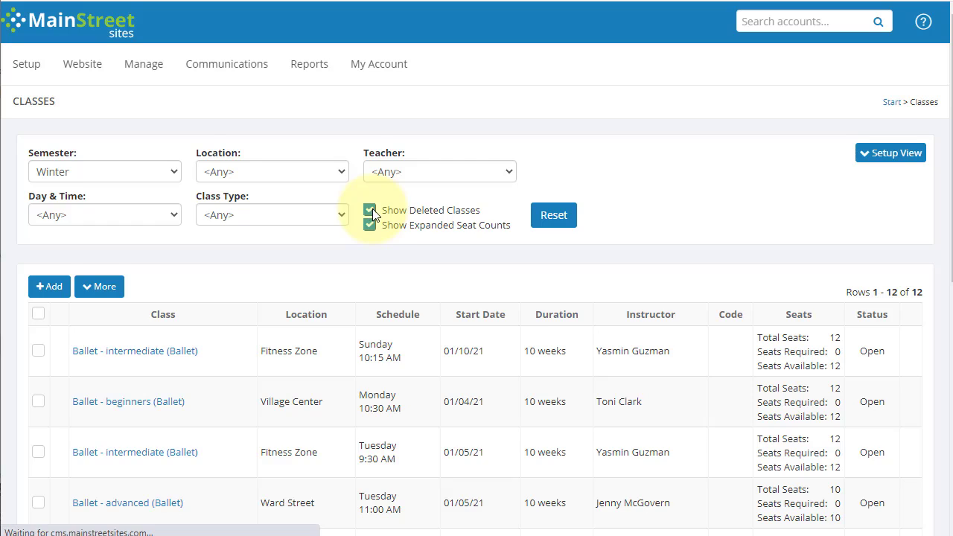
click(372, 211)
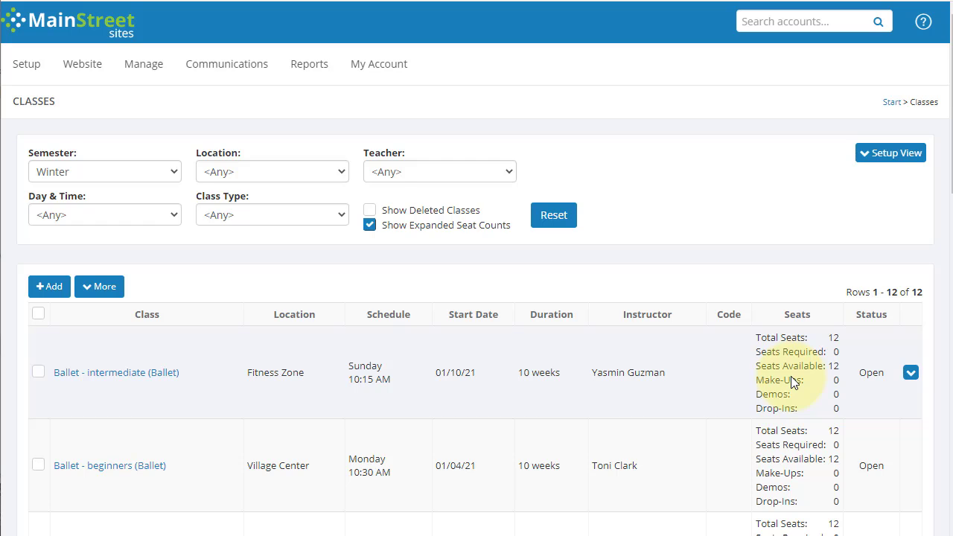
click(417, 225)
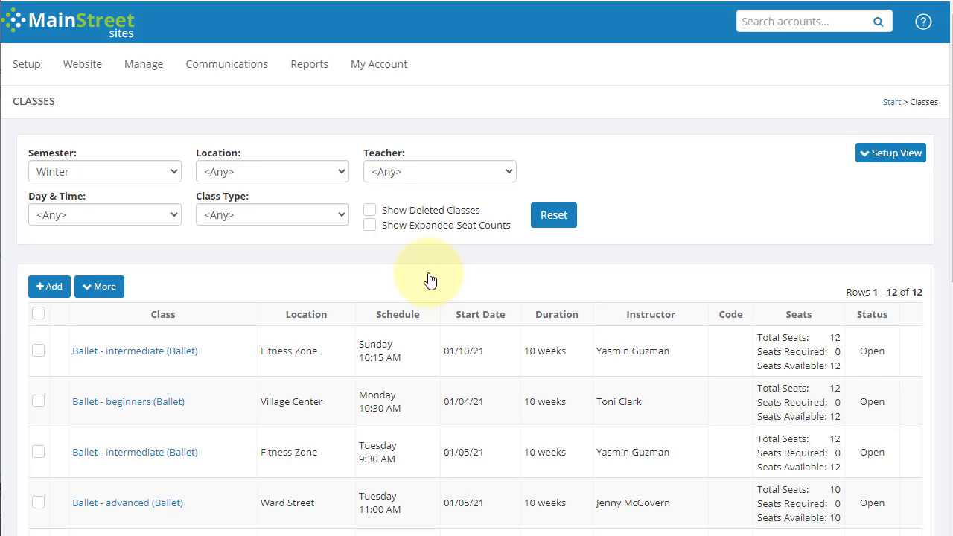
- Switch the class list to Enrollment View to examine its enrollment columns, and return to Setup View
click(895, 160)
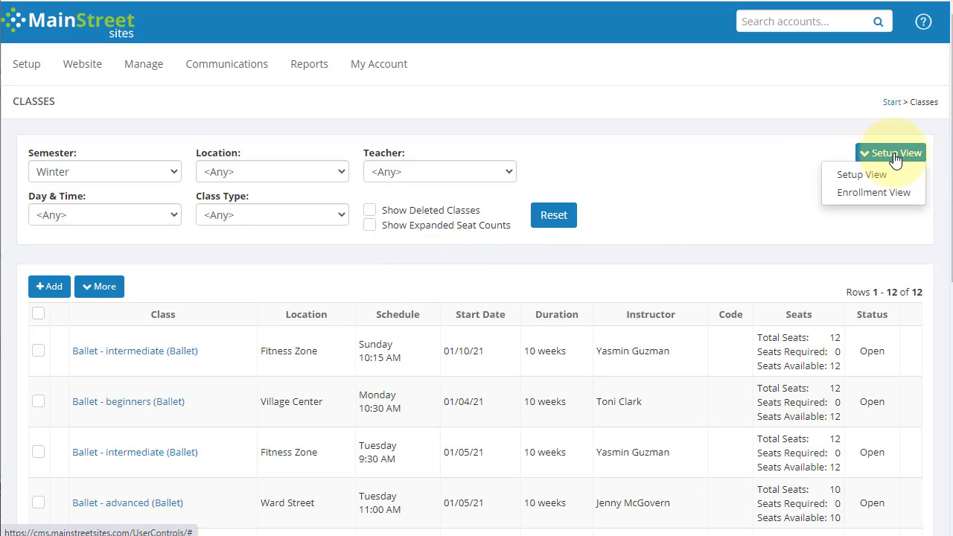
click(879, 192)
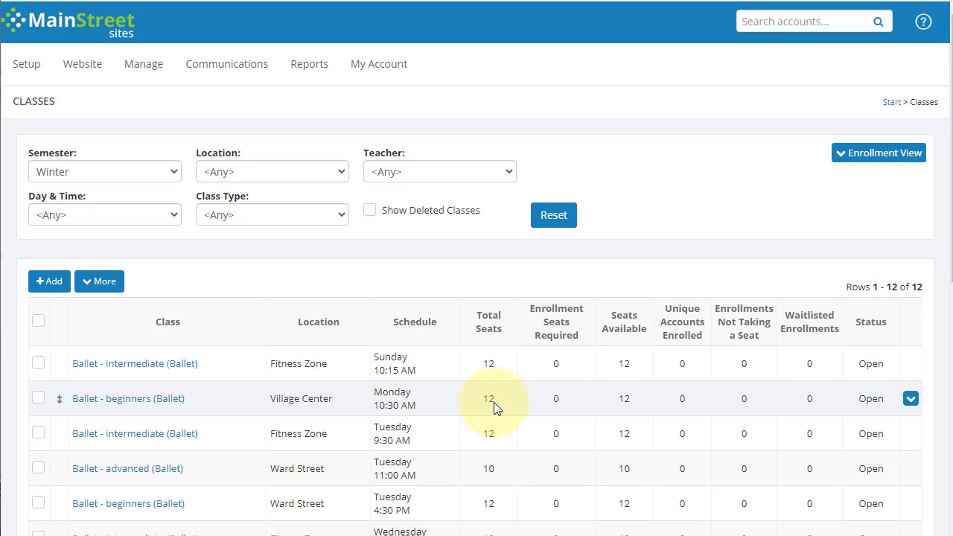
click(860, 153)
click(853, 176)
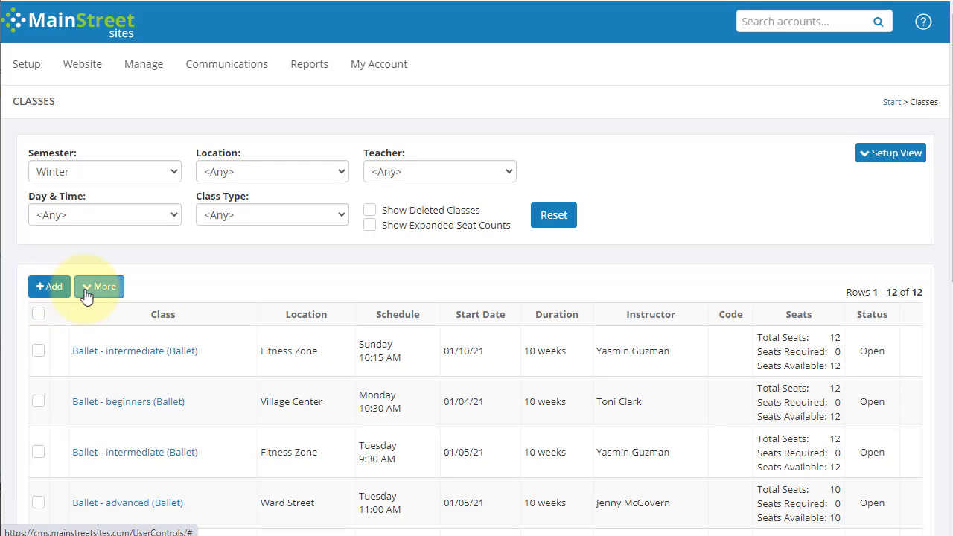
- Review the additional class list actions and the row actions of the Sunday 10:15 AM Ballet - intermediate class
click(111, 296)
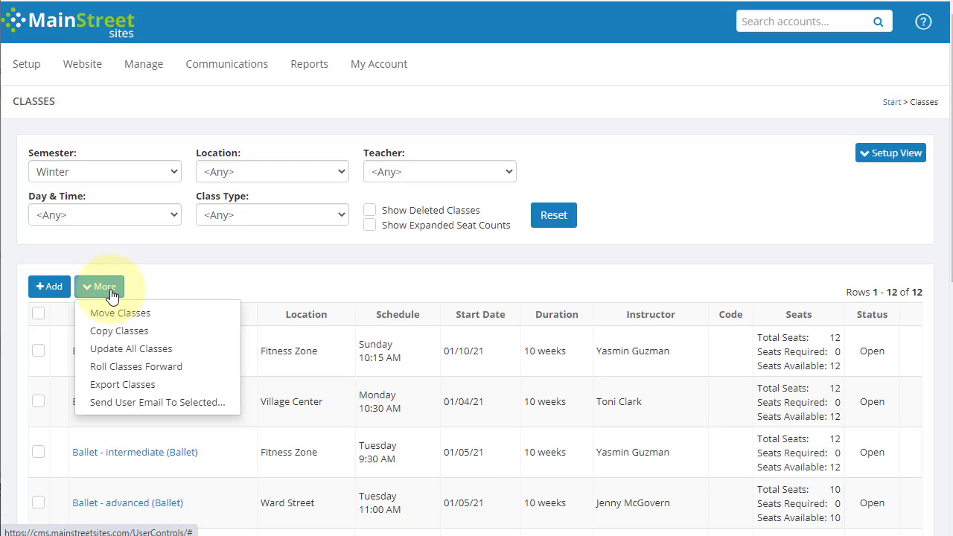
click(219, 283)
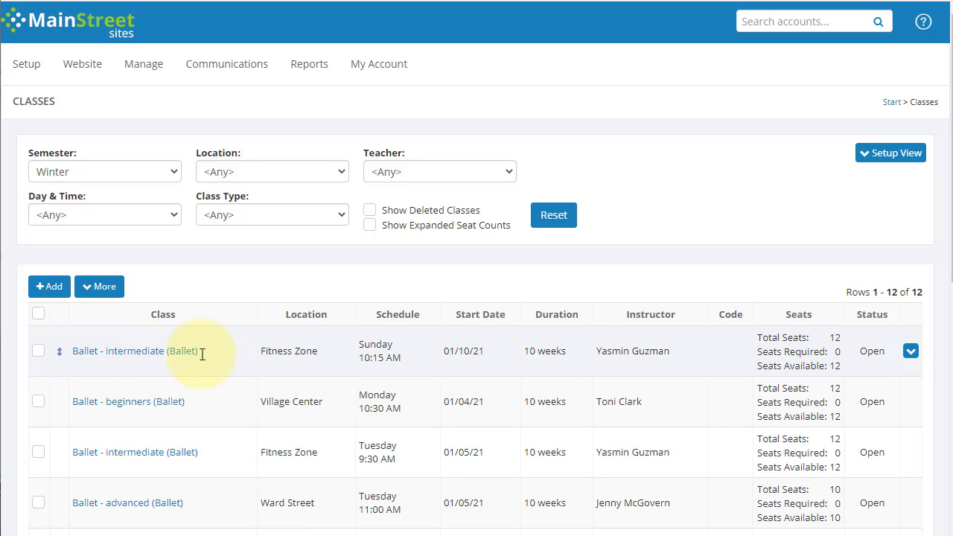
click(910, 351)
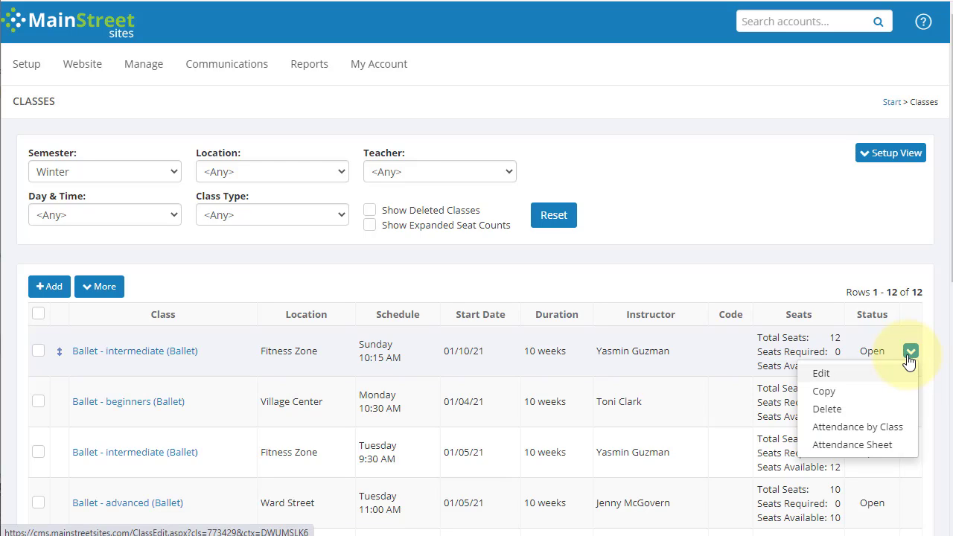
key(Down)
key(Down)
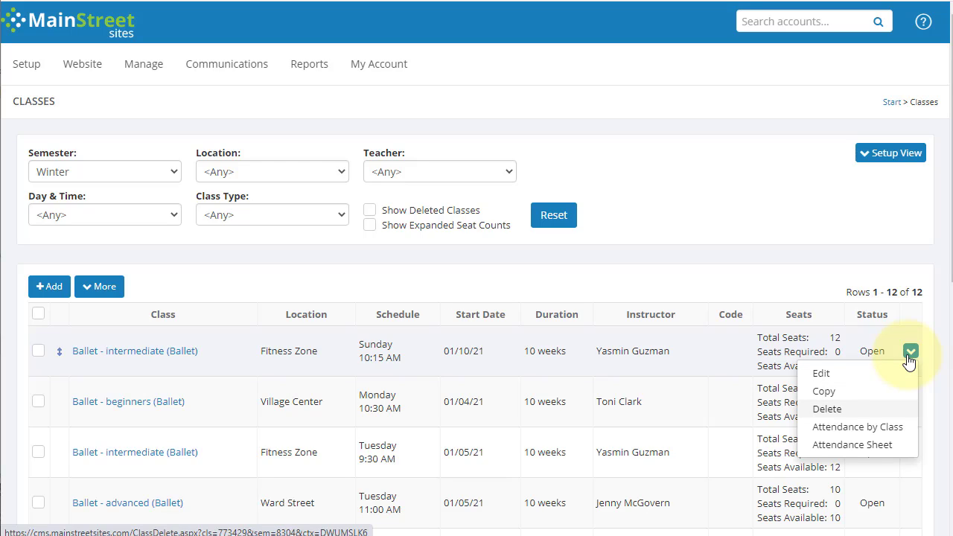
key(Down)
key(Down)
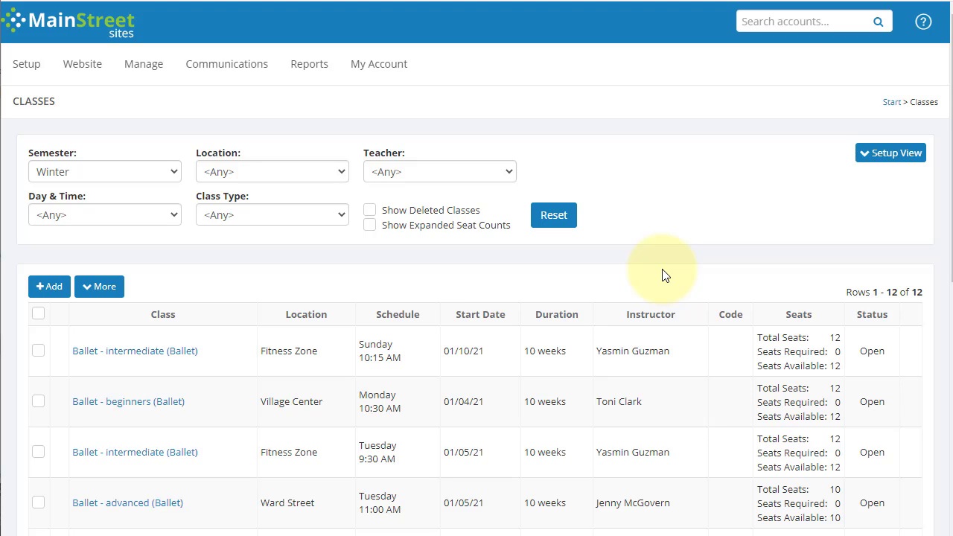
- Open the Monday 10:30 AM Ballet - beginners class, examine its details, and return to the list without saving
mouse_move(513, 345)
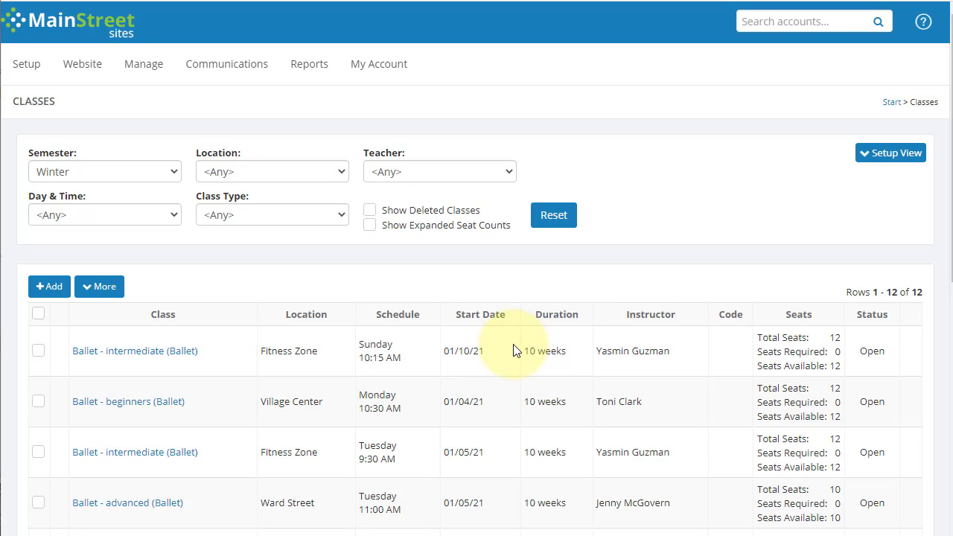
mouse_move(327, 345)
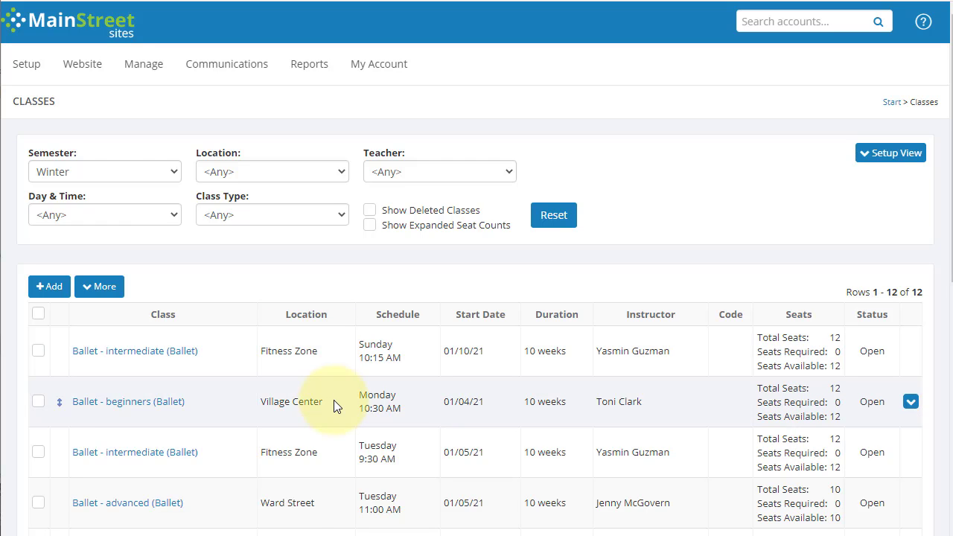
click(334, 400)
scroll(361, 298, down, 5)
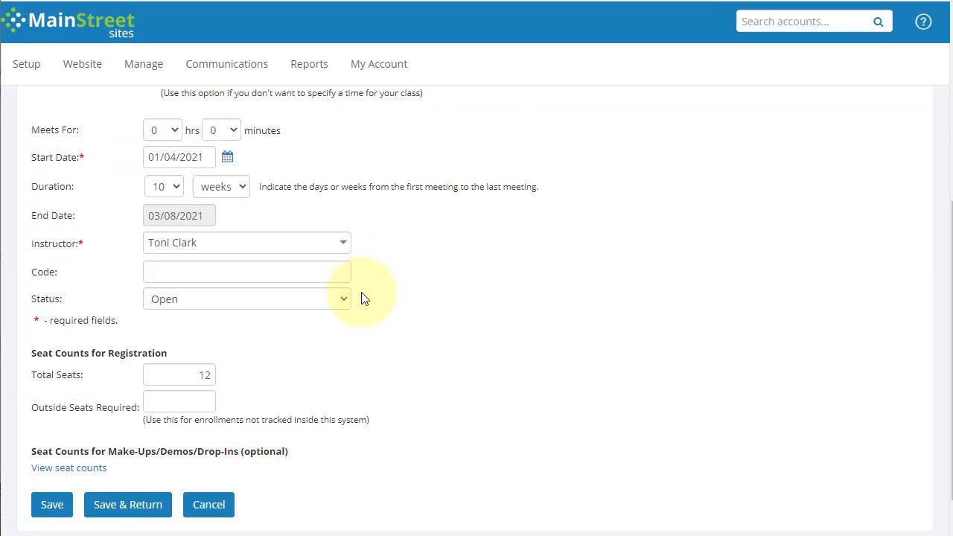
click(229, 450)
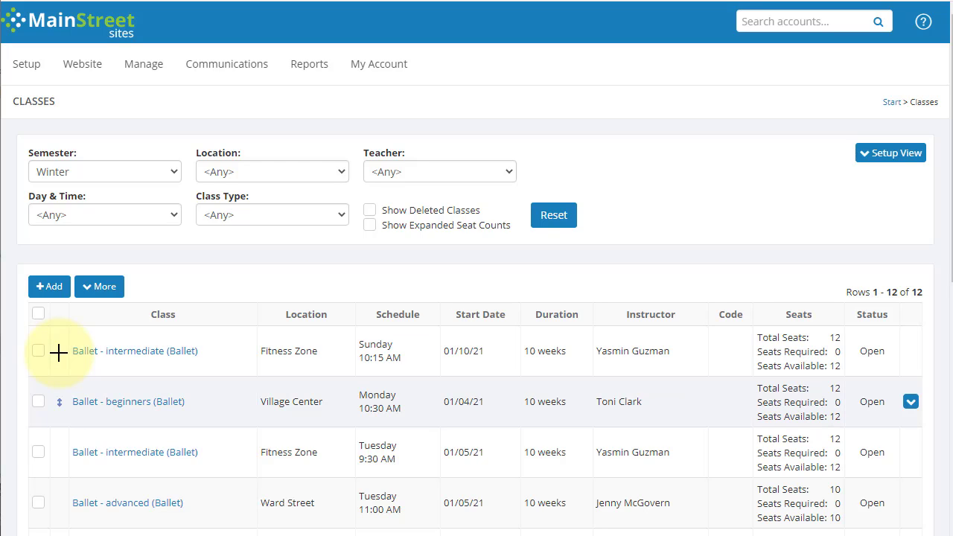
- Move the Tuesday 9:30 AM Ballet - intermediate class above the Monday 10:30 AM Ballet - beginners class
drag(64, 446, 65, 385)
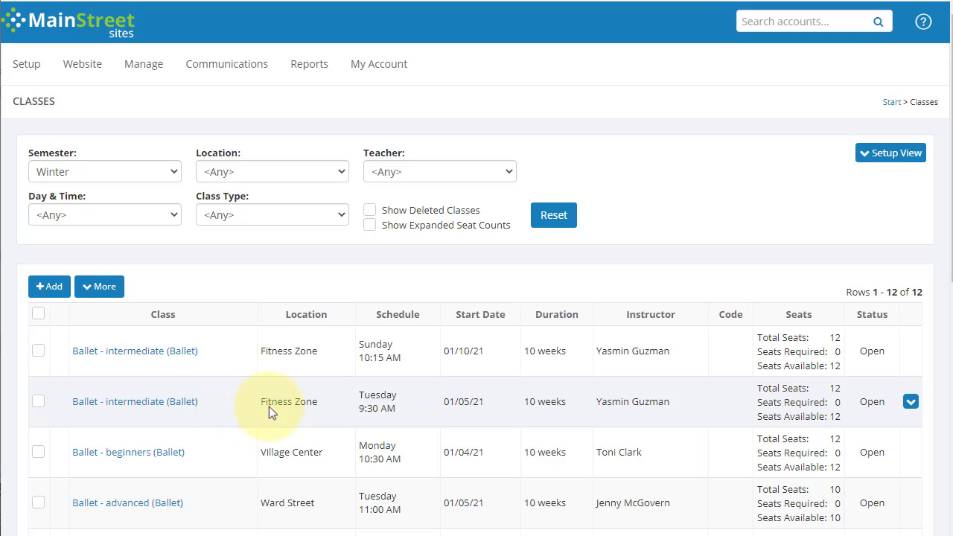
- Start deleting the Tuesday 9:30 AM Ballet - intermediate class, try the Delete permanently option, and cancel the deletion
click(911, 402)
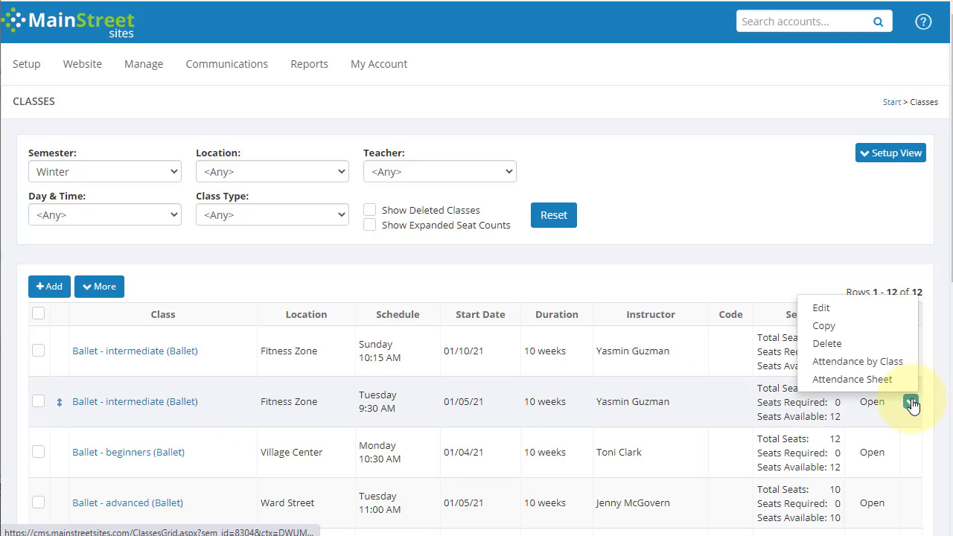
click(828, 344)
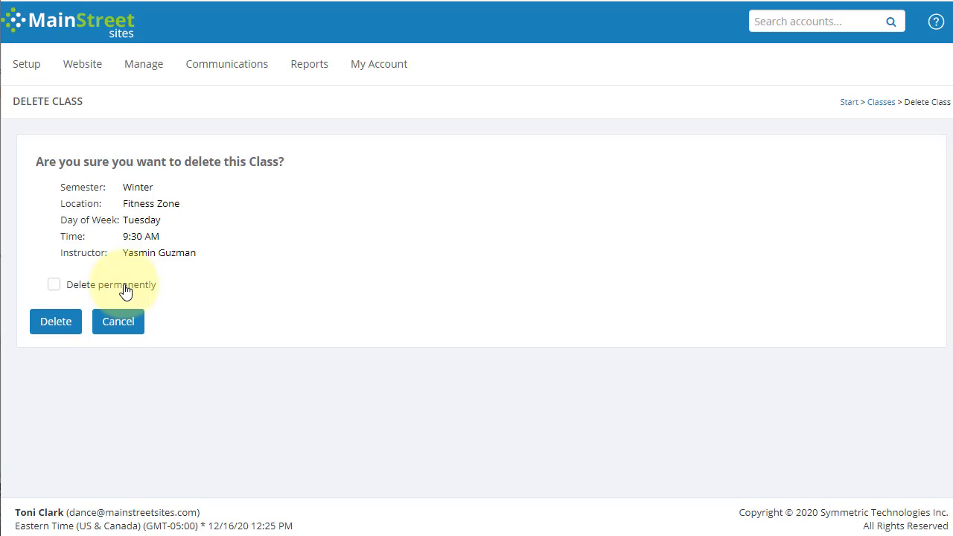
click(153, 289)
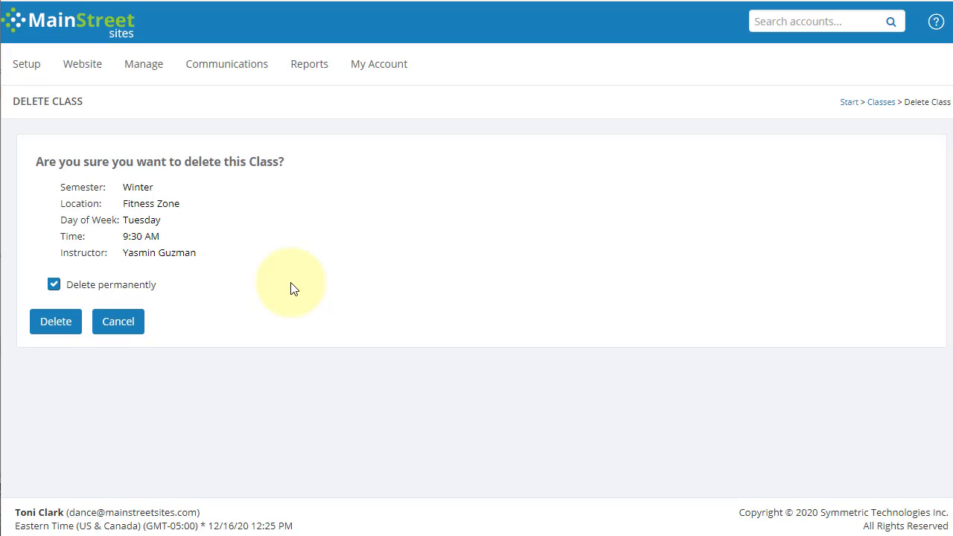
click(150, 289)
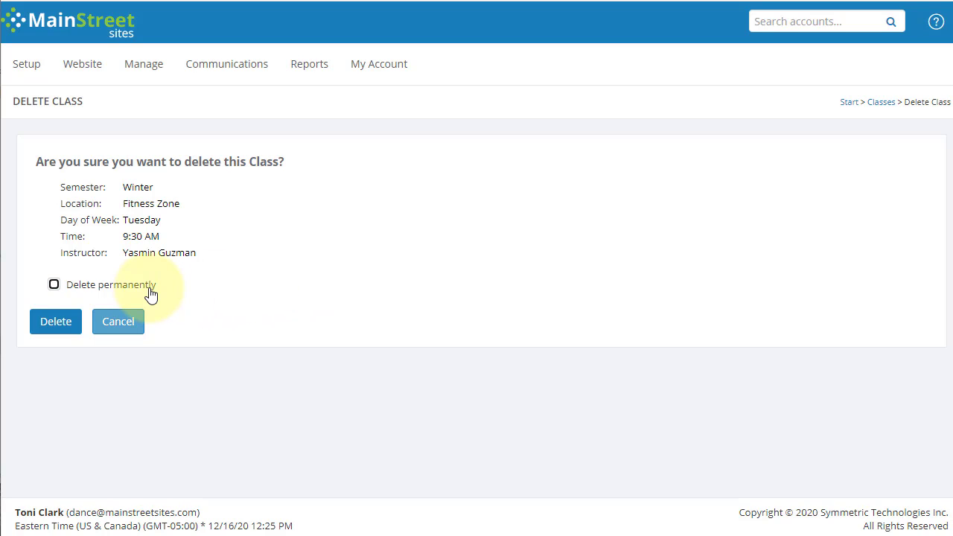
click(211, 300)
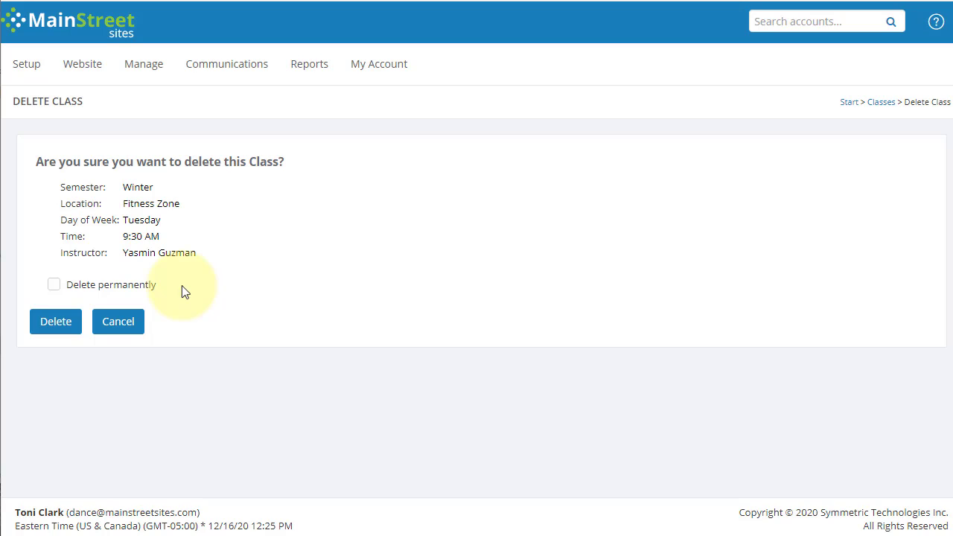
click(122, 321)
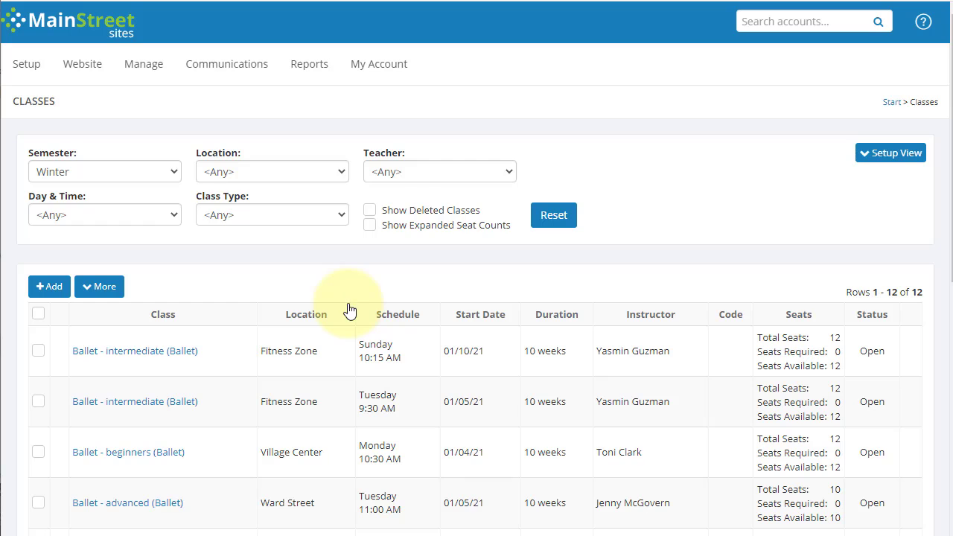
- Show deleted classes, undelete the Sunday Ballet - intermediate class starting 01/06/13, and hide deleted classes again
click(400, 211)
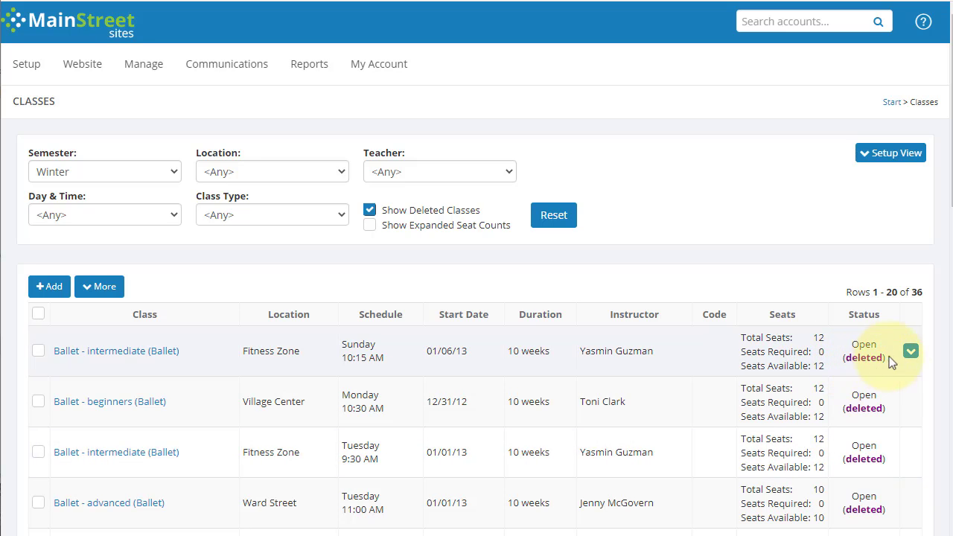
click(910, 351)
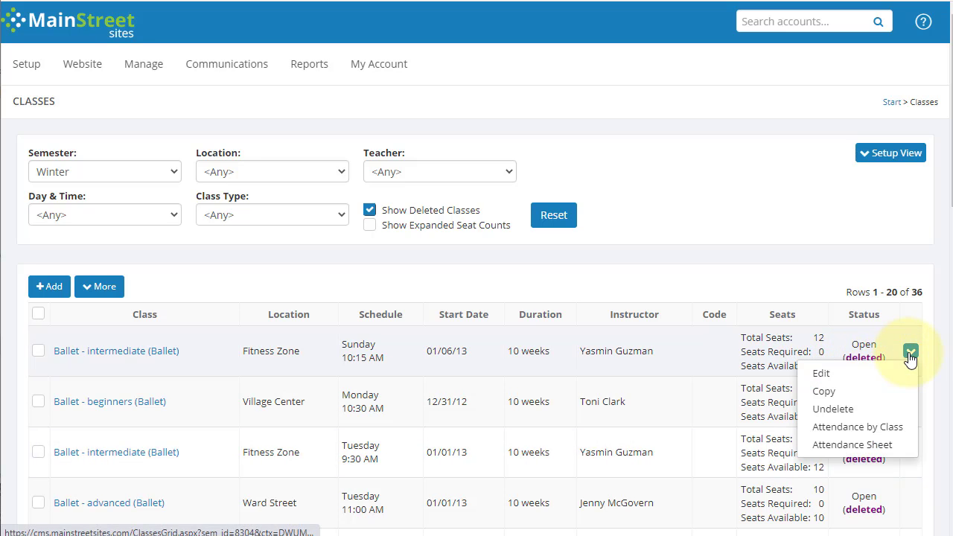
click(832, 409)
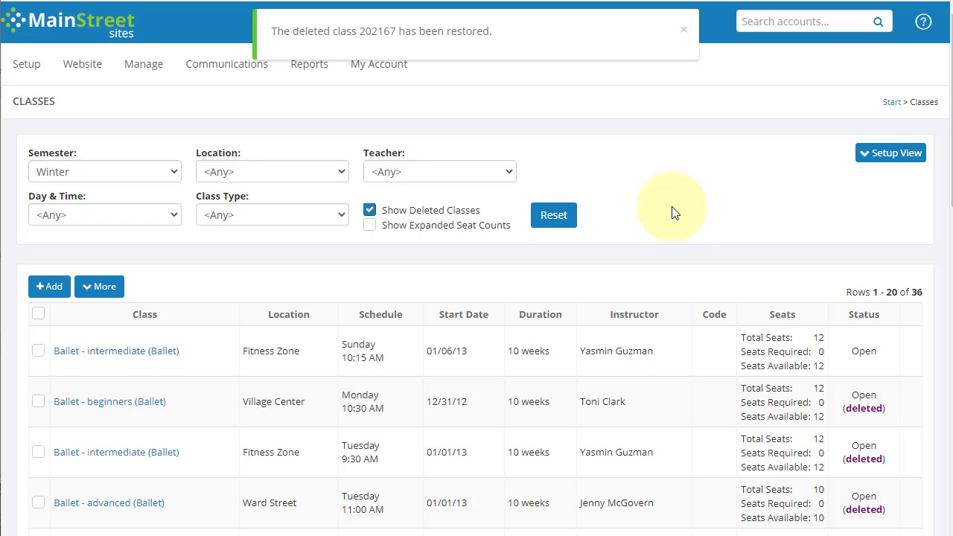
click(430, 211)
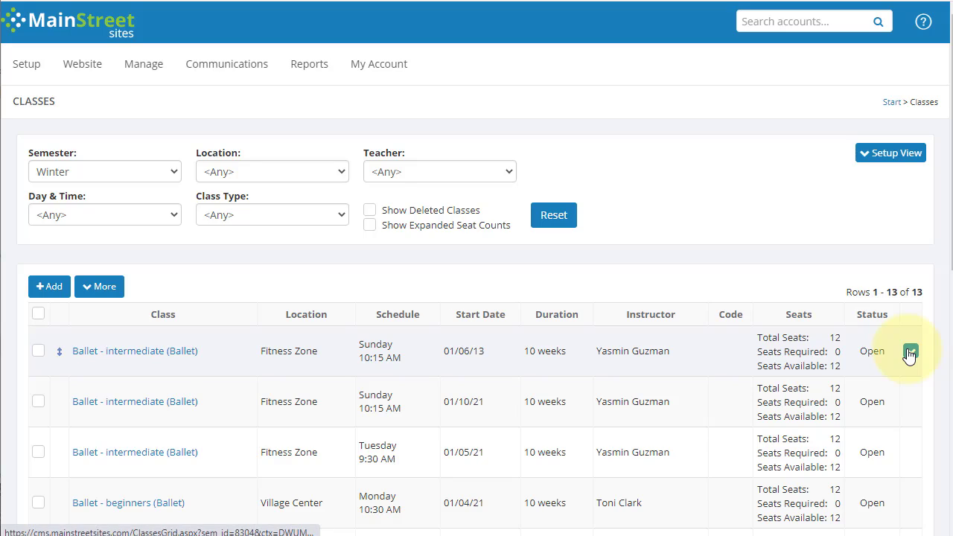
- Start a copy of the Ballet - intermediate class dated 01/06/13, view its time picker, and return to the class list without saving
click(910, 353)
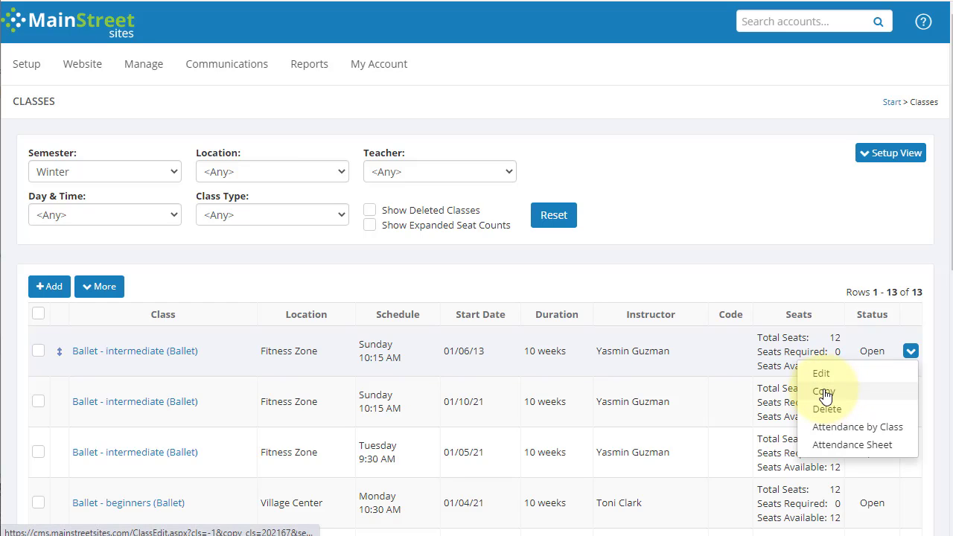
click(825, 393)
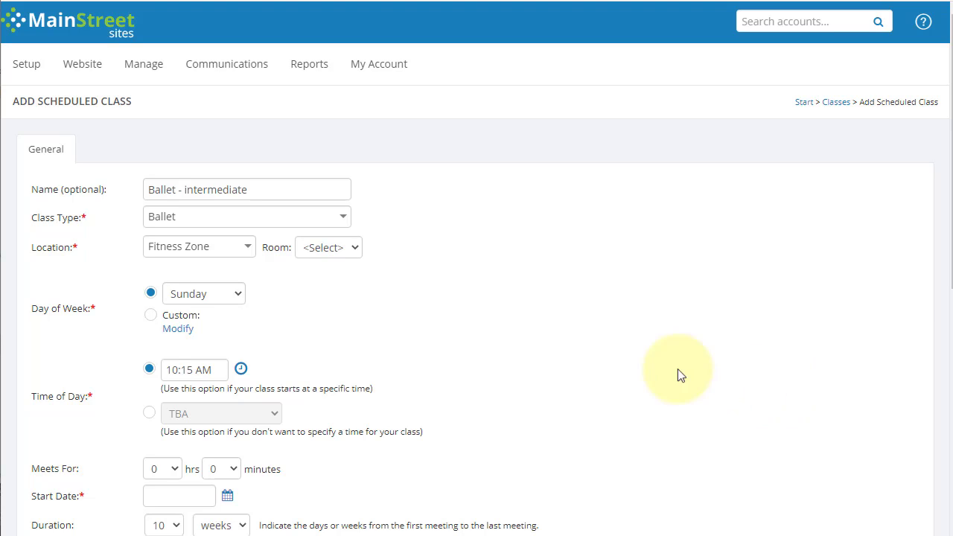
click(240, 369)
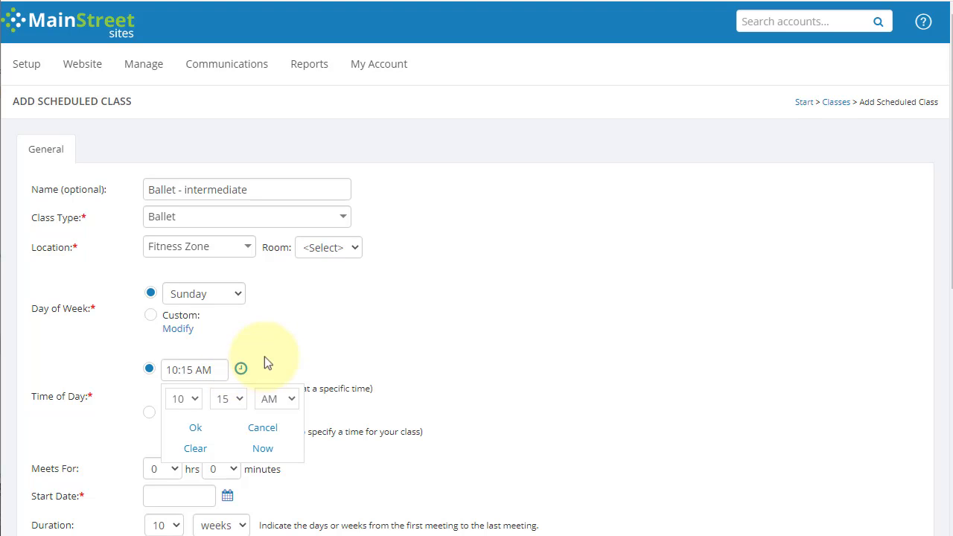
click(269, 359)
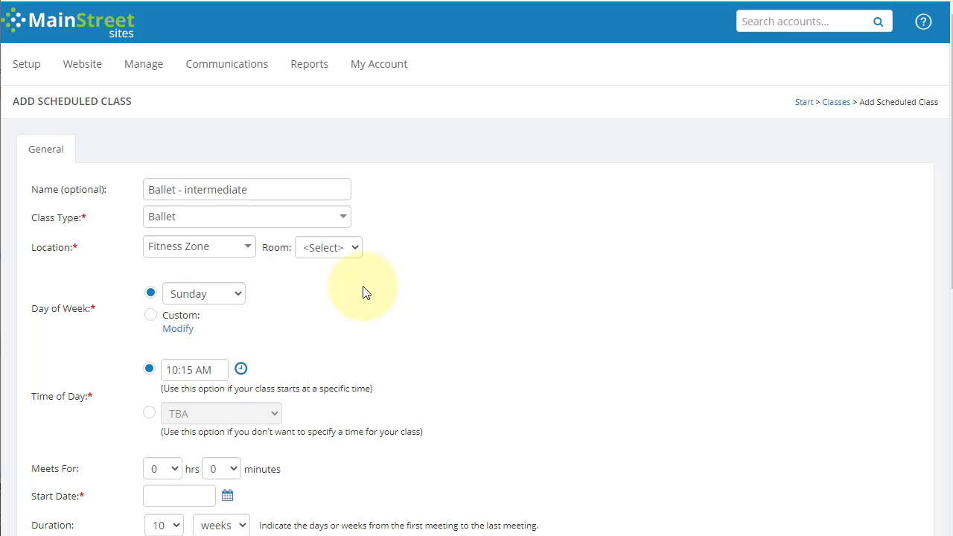
click(835, 102)
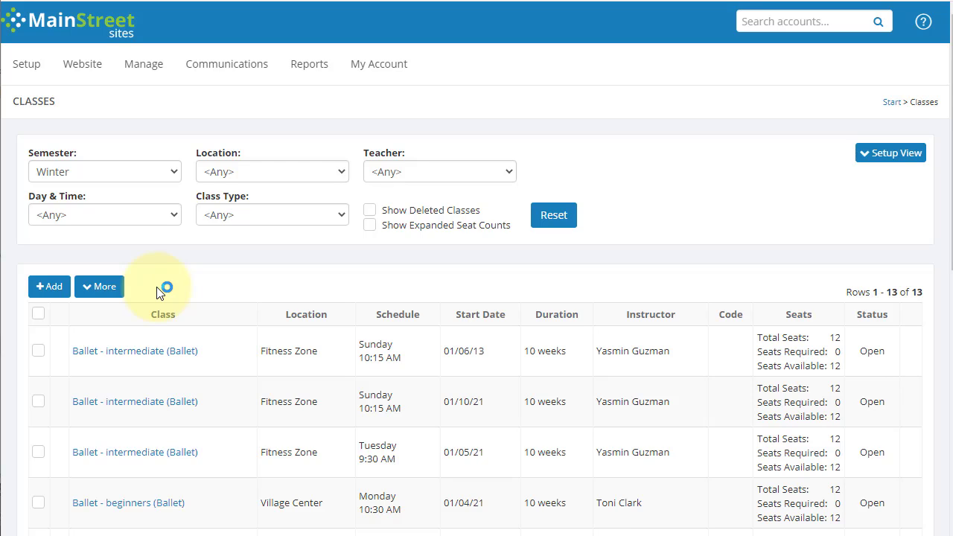
- Start copying classes from the Winter semester, trying Winter as the destination and settling on My New Semester
click(102, 289)
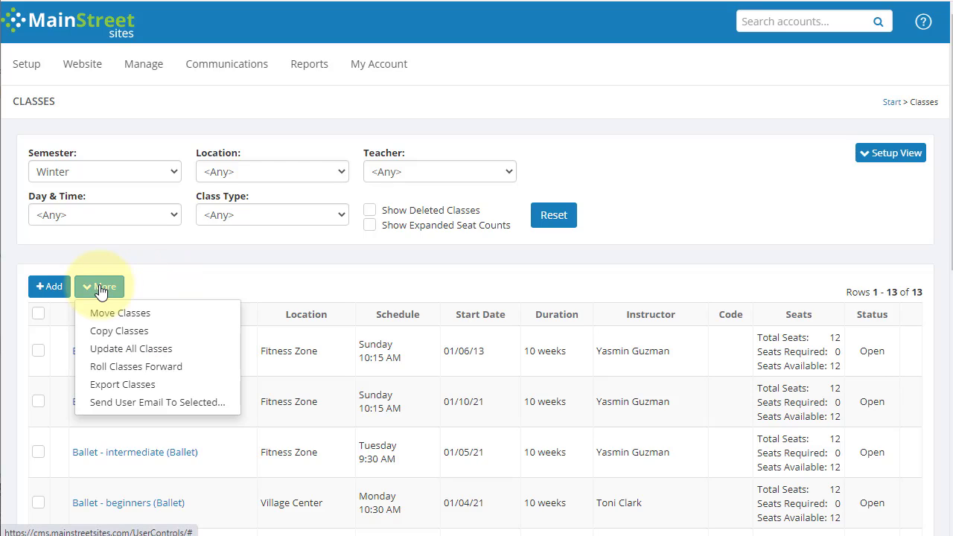
click(103, 331)
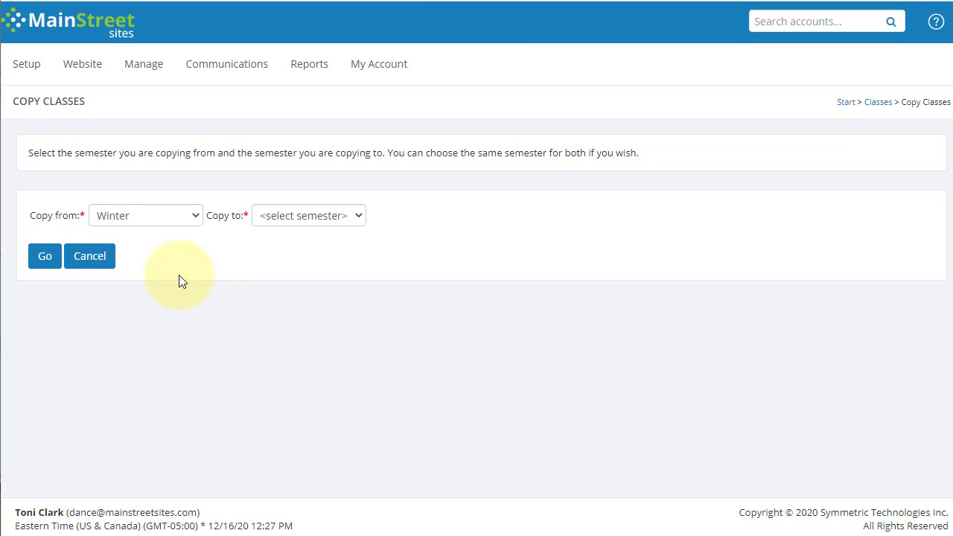
click(307, 215)
click(308, 264)
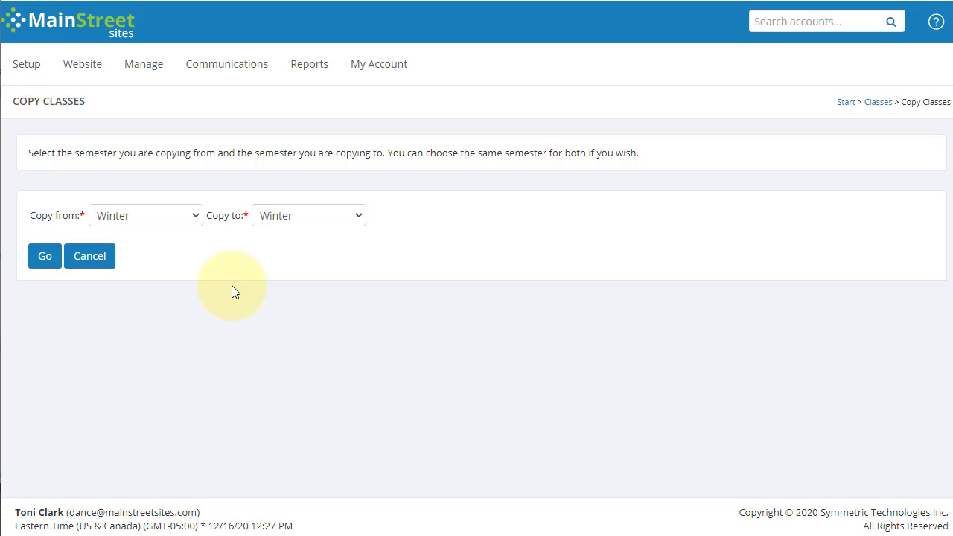
click(300, 215)
click(296, 249)
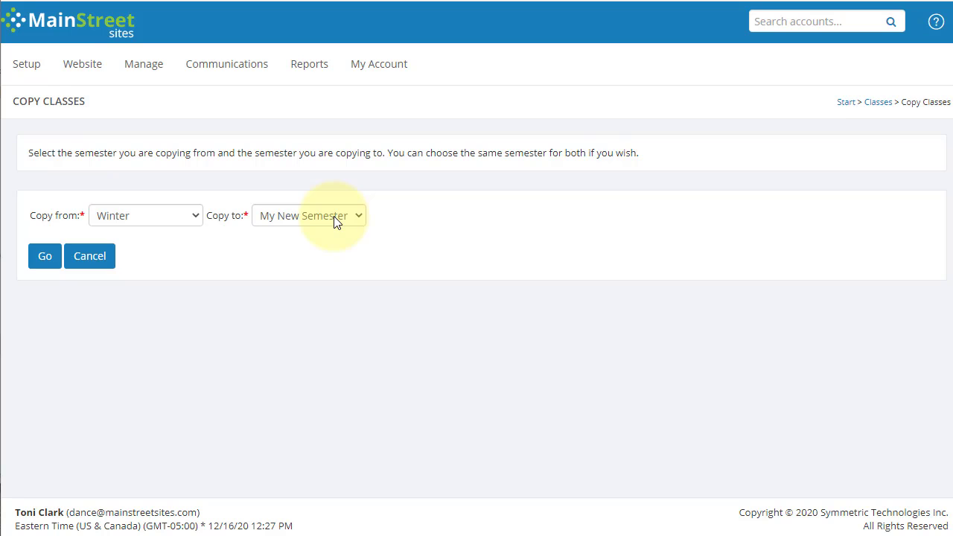
click(45, 260)
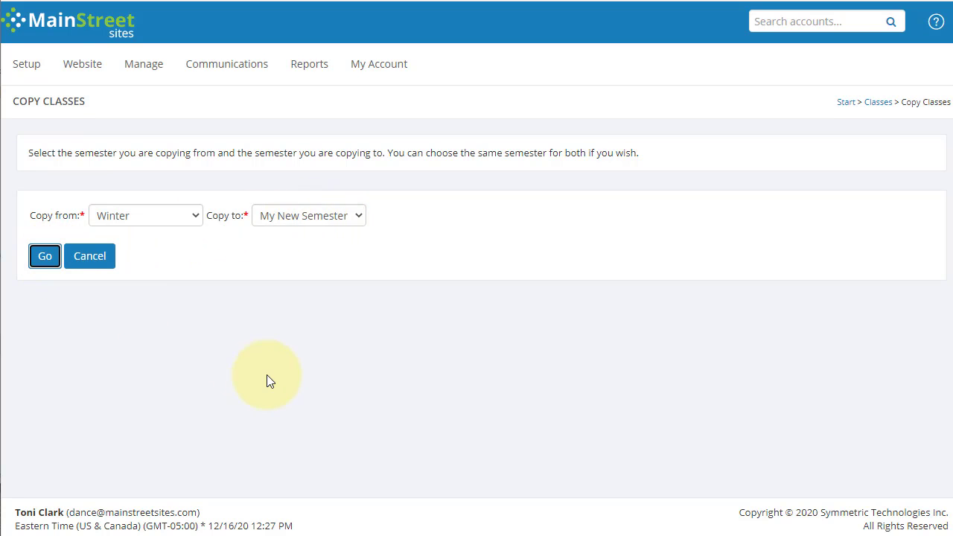
- Select all classes for copying except the two Sunday 10:15 AM Ballet - intermediate classes starting 01/06/13 and 01/10/21
scroll(257, 314, down, 1)
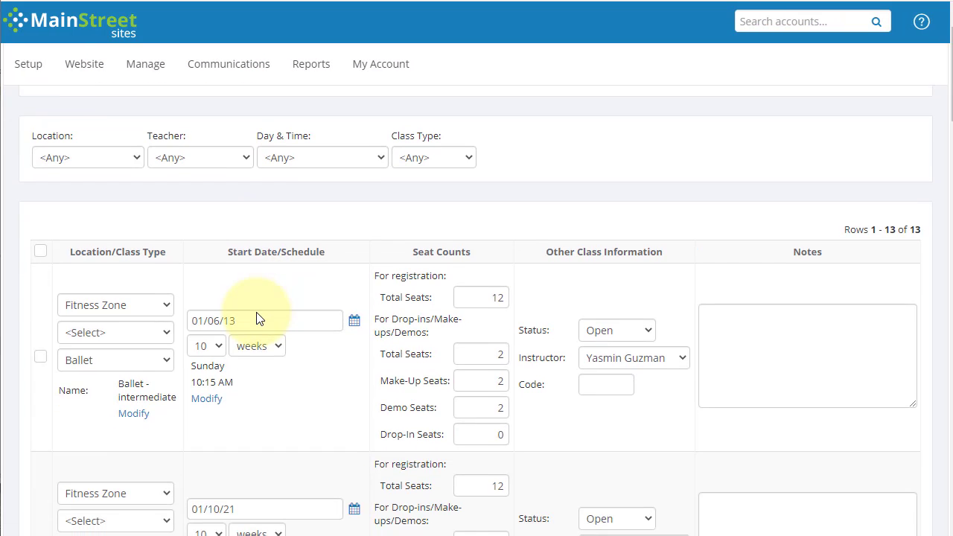
scroll(256, 313, down, 2)
scroll(256, 312, up, 1)
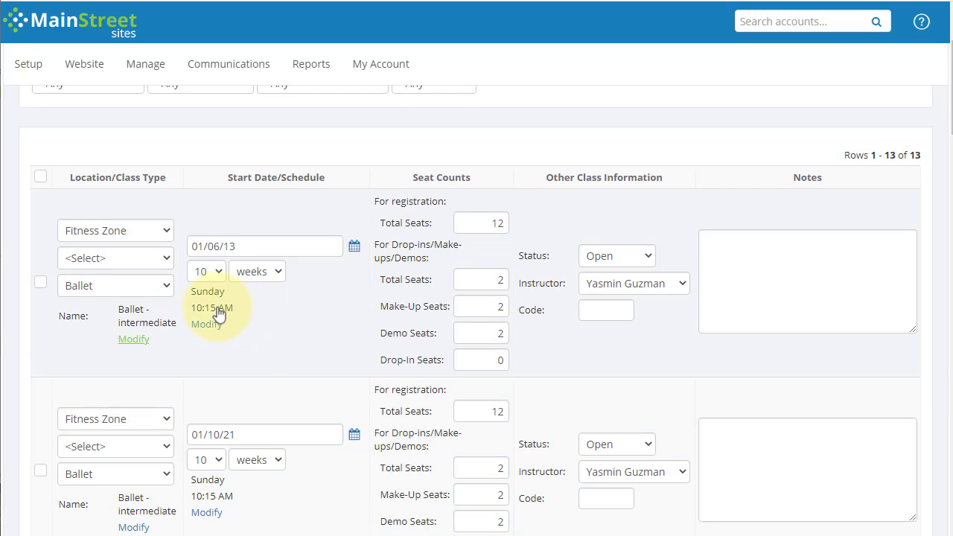
click(40, 282)
click(40, 176)
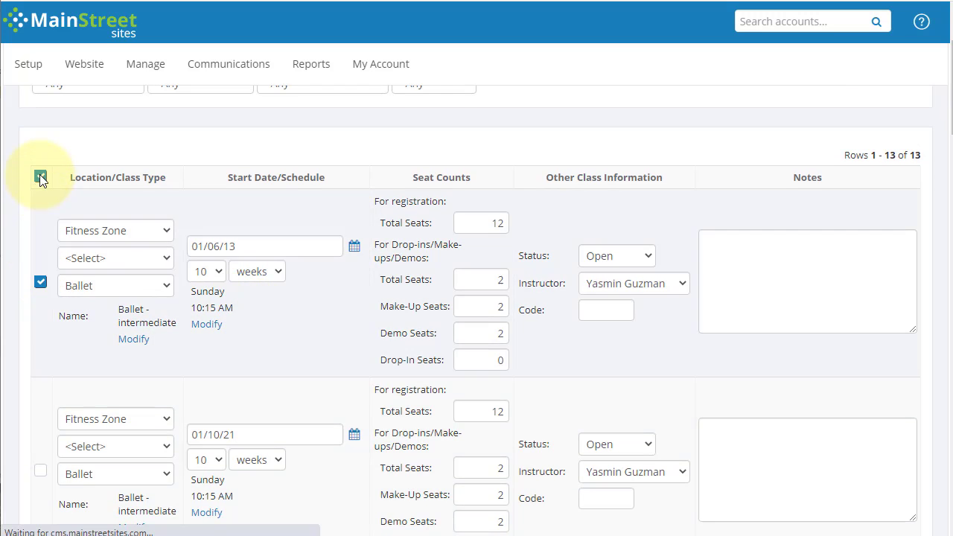
scroll(50, 338, down, 5)
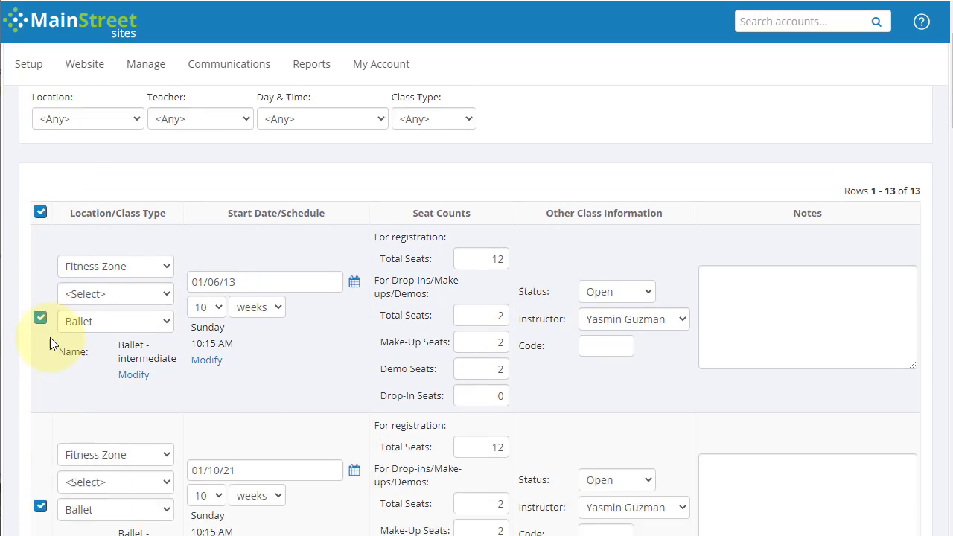
scroll(50, 337, up, 3)
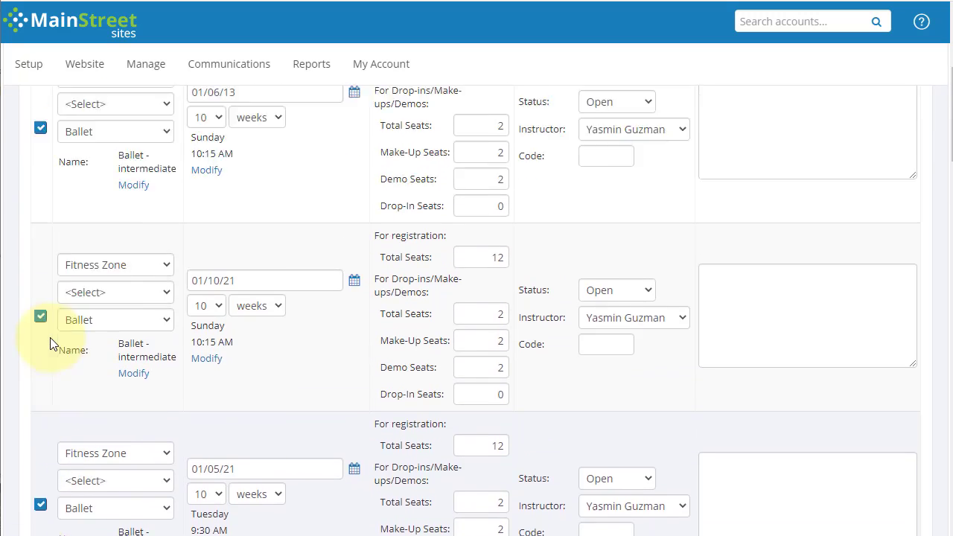
click(40, 284)
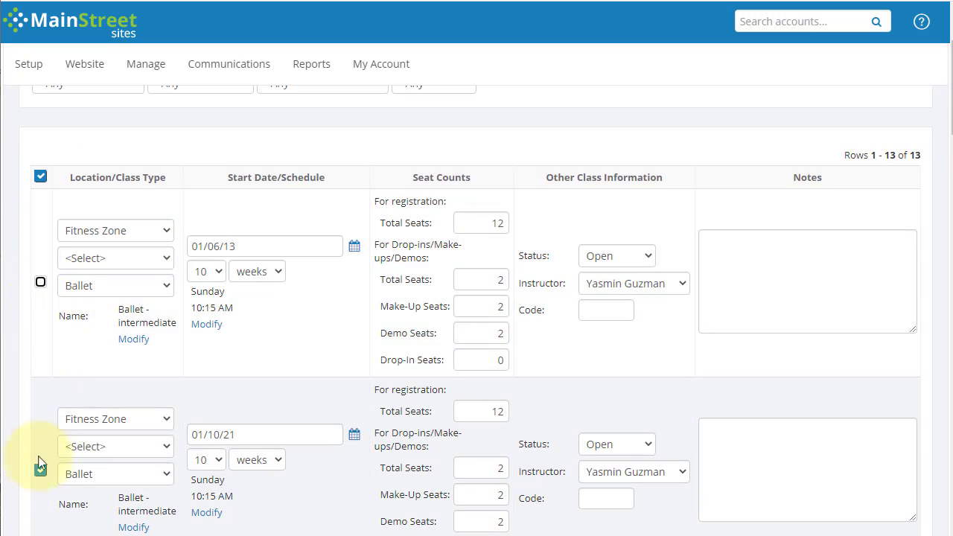
click(40, 471)
scroll(41, 471, down, 4)
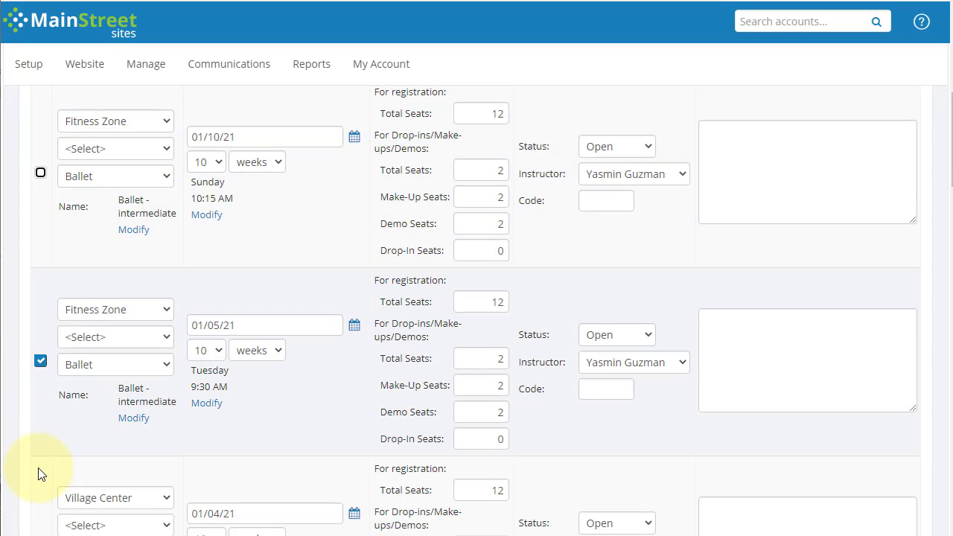
- View the location choices for the Tuesday 9:30 AM Ballet - intermediate class, and cancel the class copy
click(141, 311)
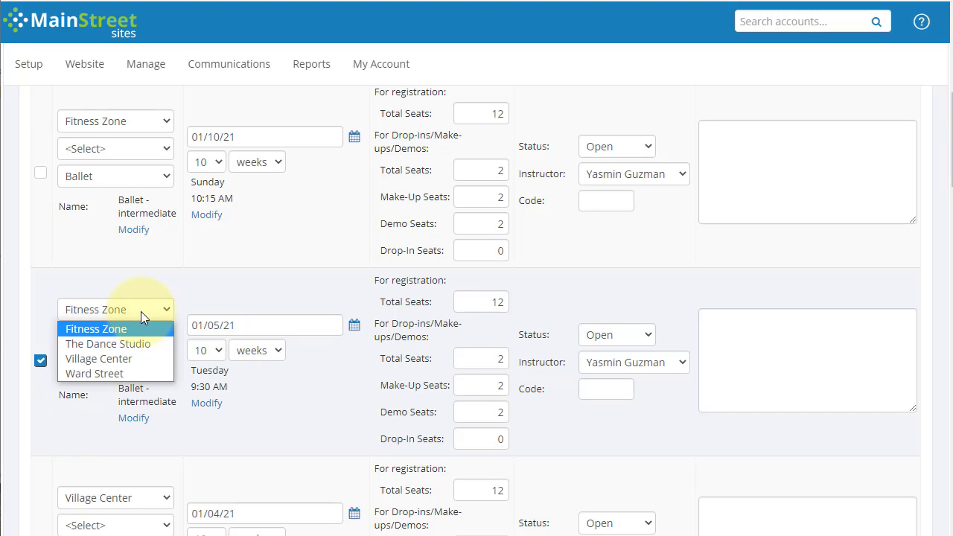
click(253, 290)
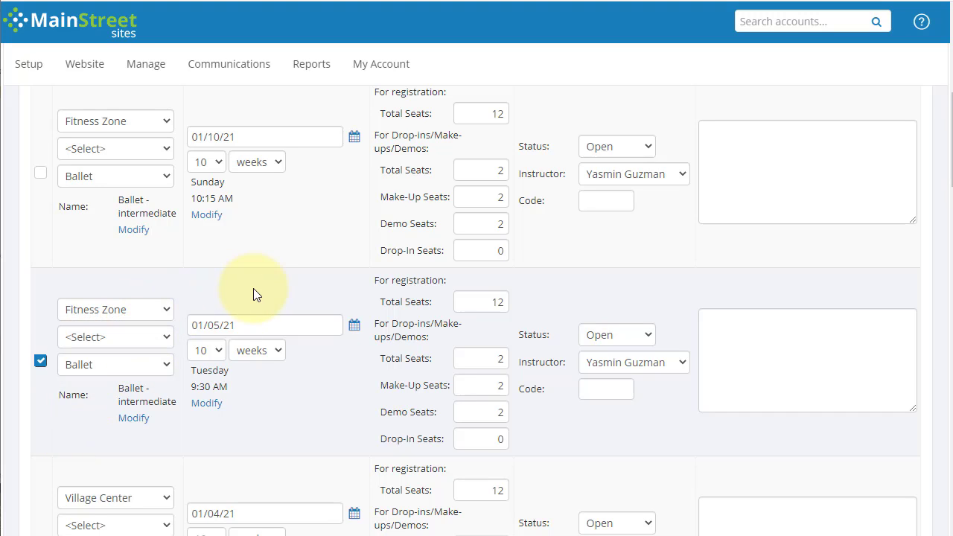
scroll(253, 294, down, 10)
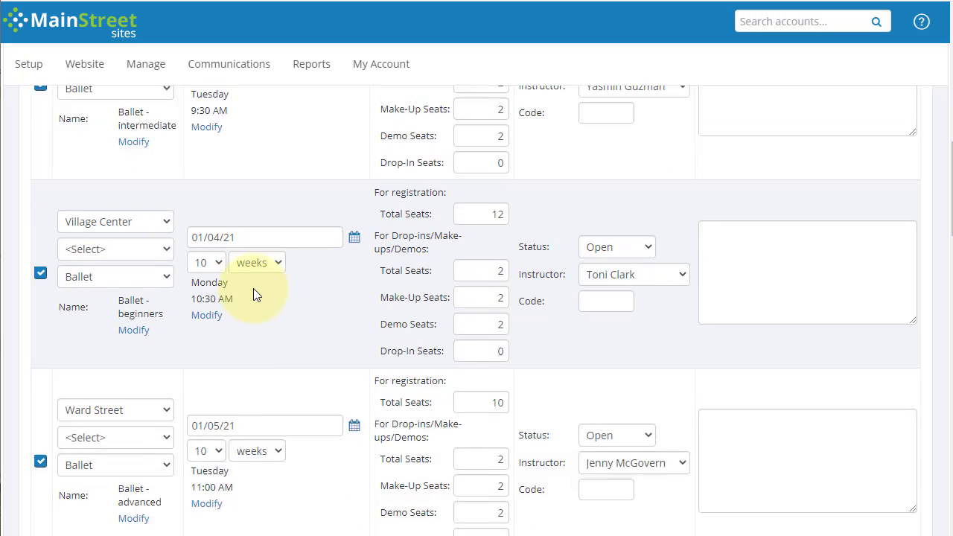
scroll(253, 294, down, 10)
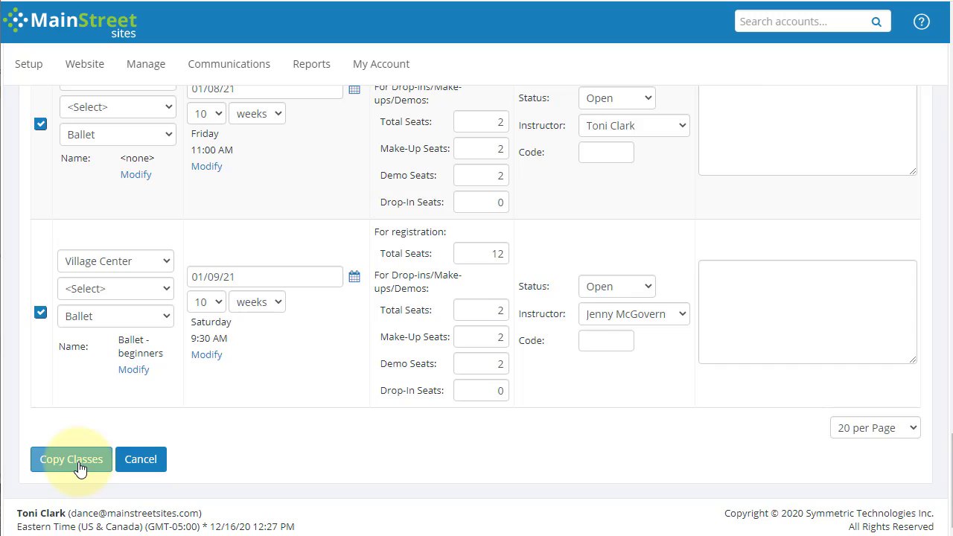
click(139, 460)
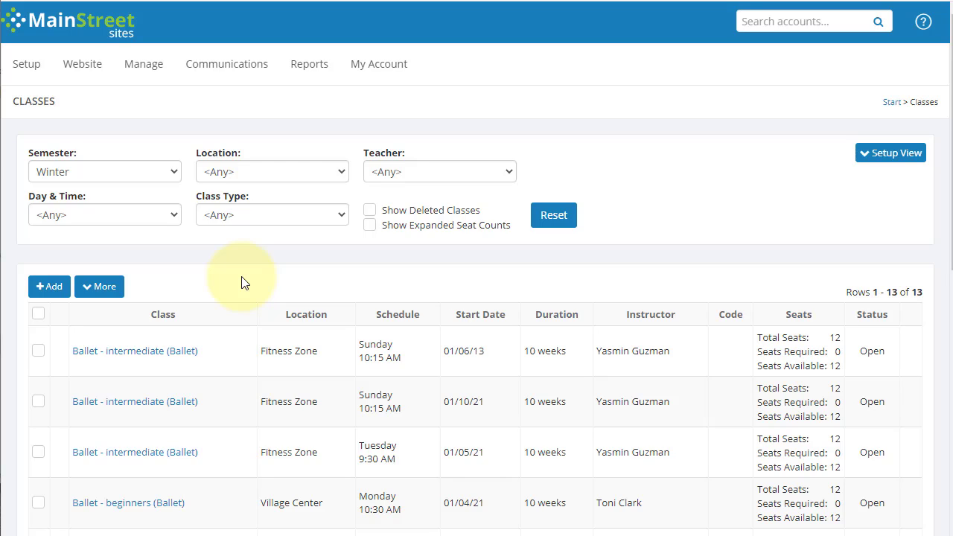
- Move all classes in the Winter semester to My New Semester
click(110, 292)
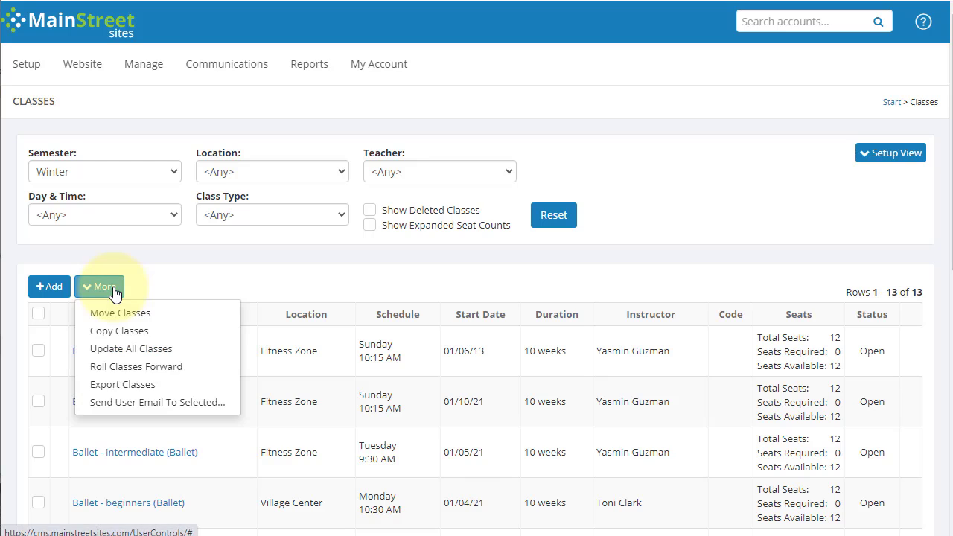
click(112, 316)
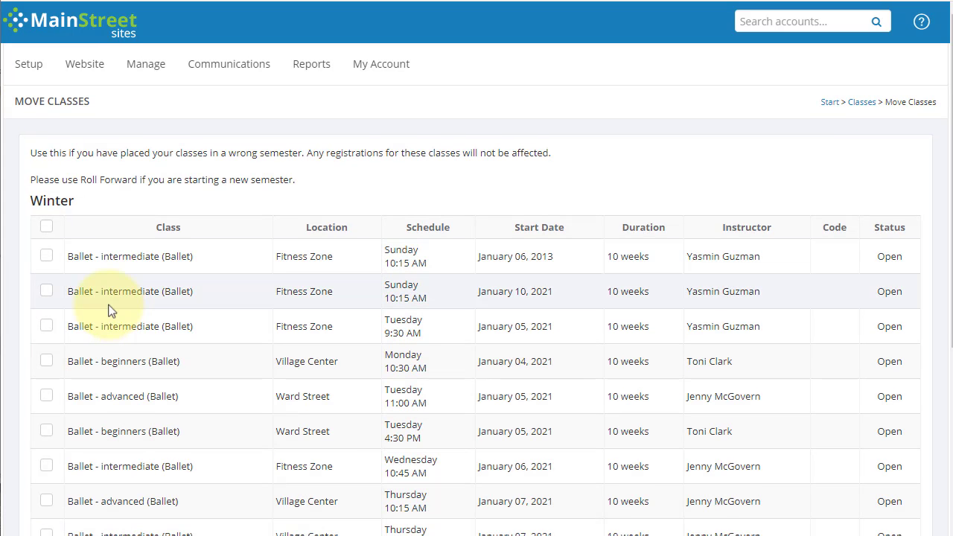
click(47, 226)
scroll(50, 227, down, 4)
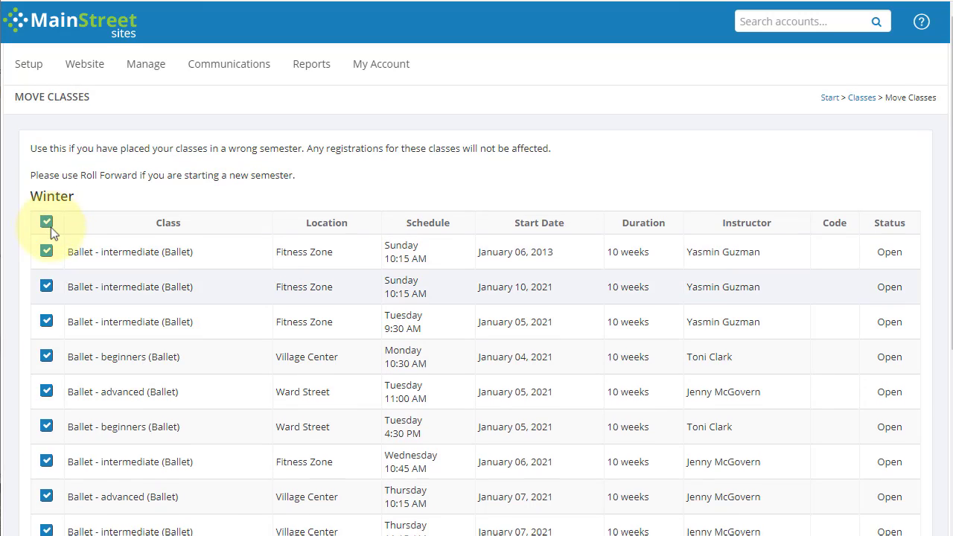
click(227, 431)
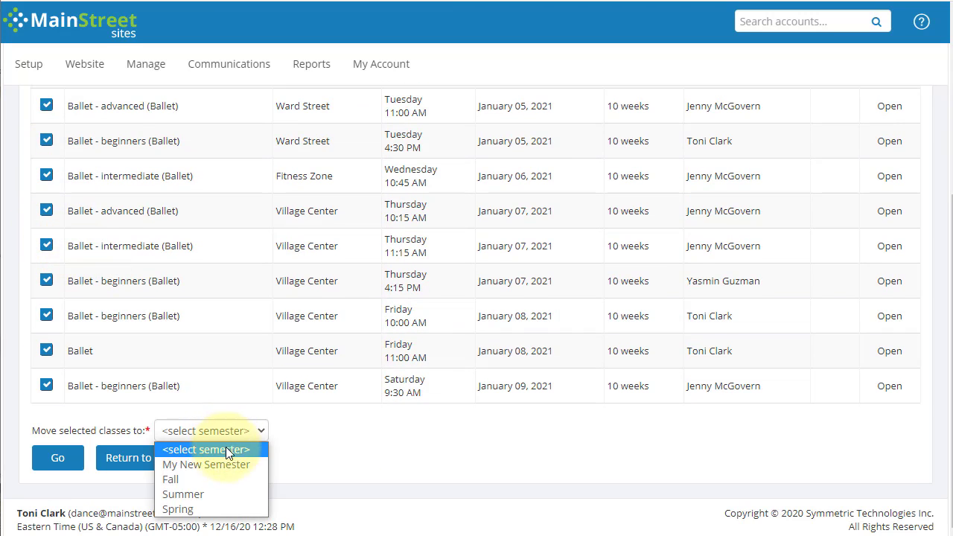
click(225, 464)
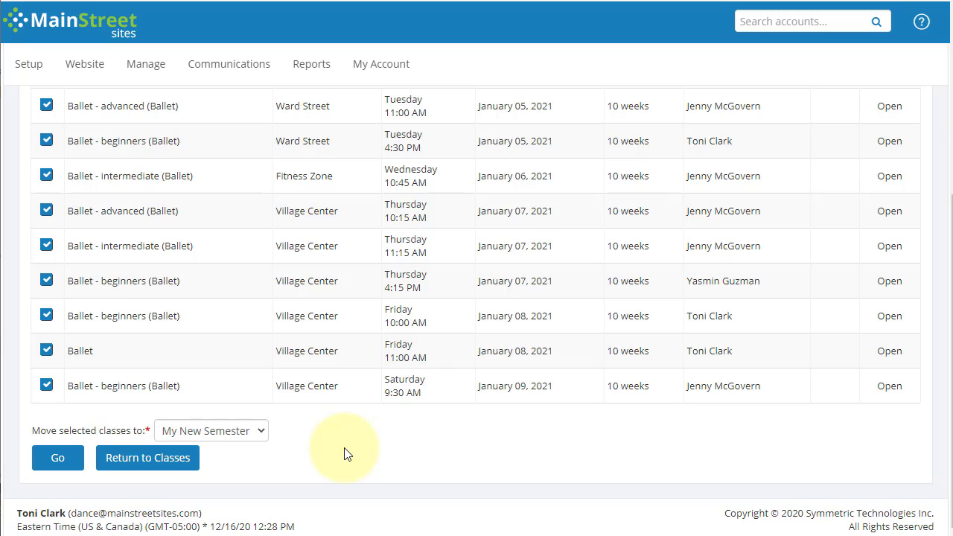
click(59, 459)
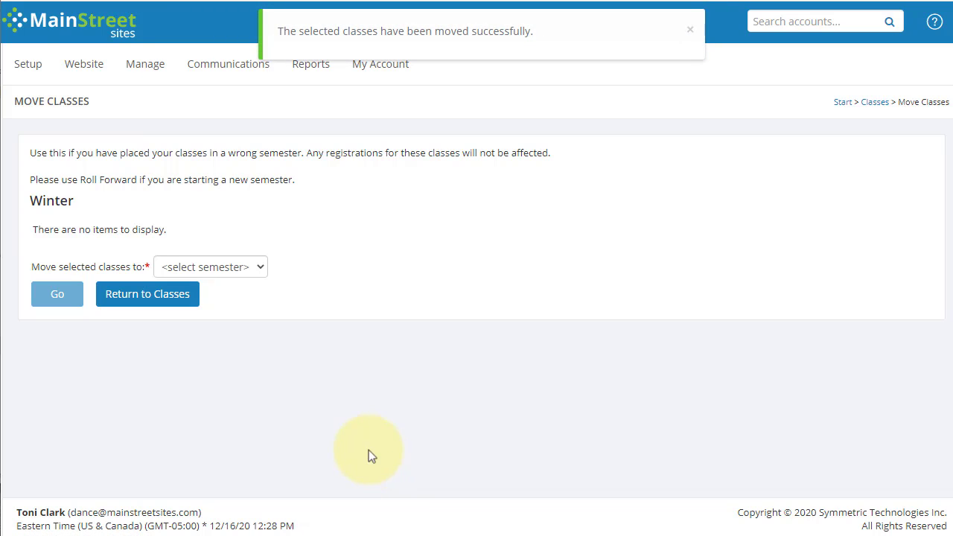
- Return to the class list and show the classes of My New Semester
click(157, 303)
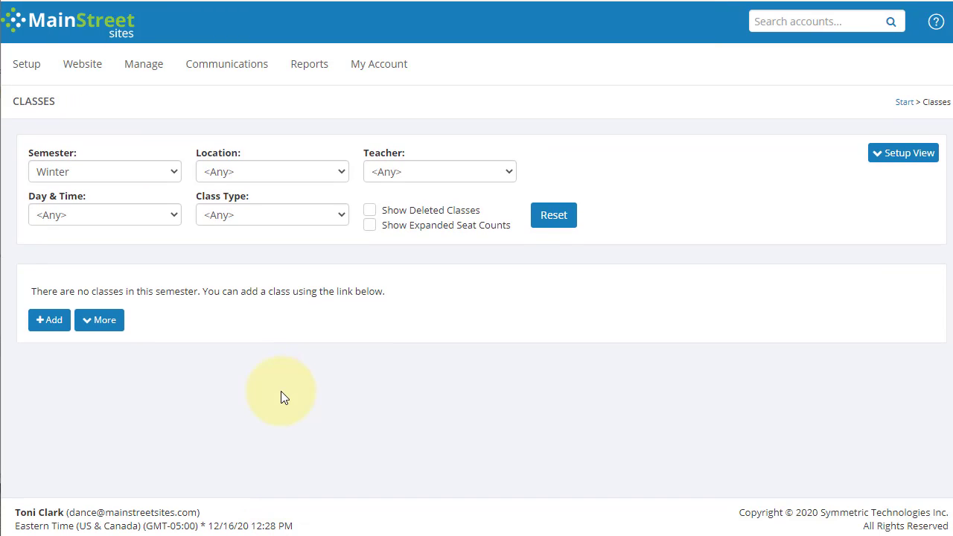
click(87, 171)
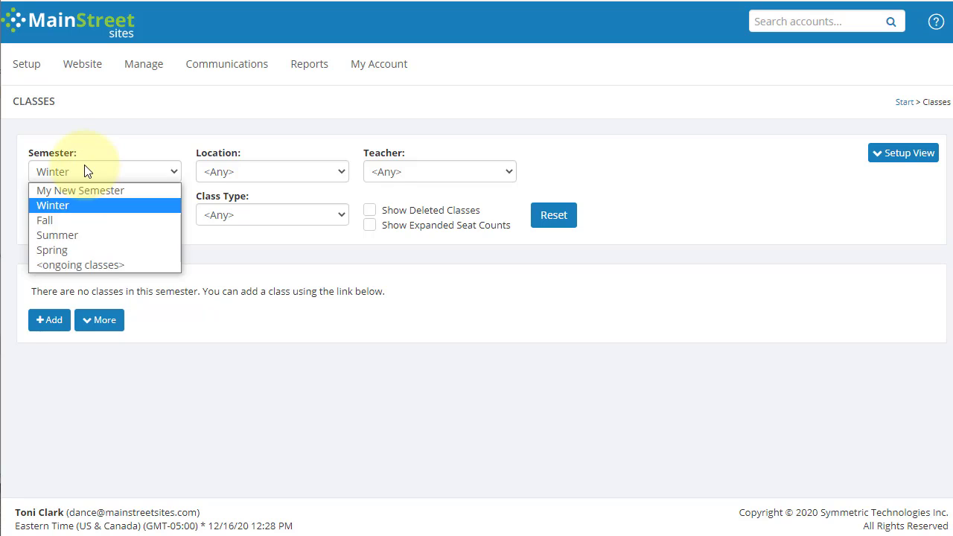
click(86, 170)
click(91, 171)
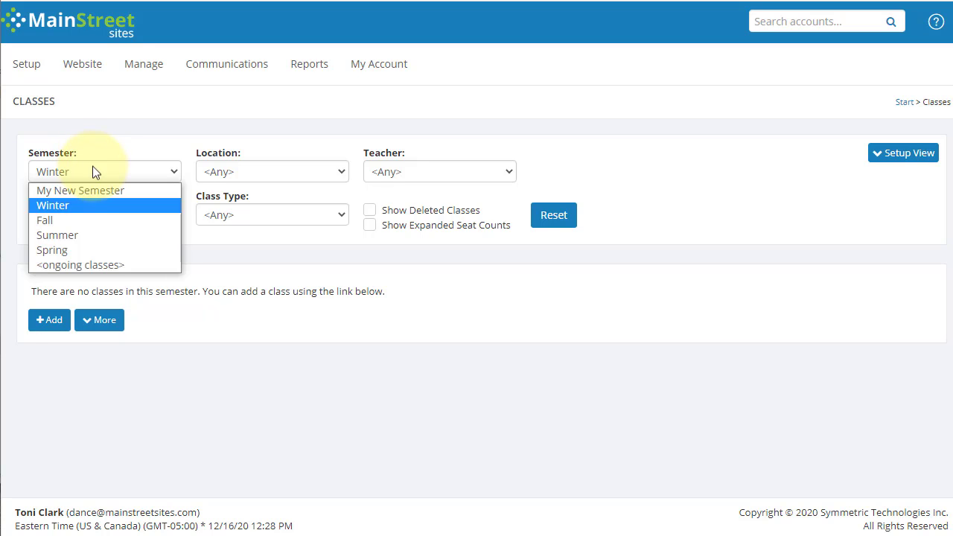
click(80, 188)
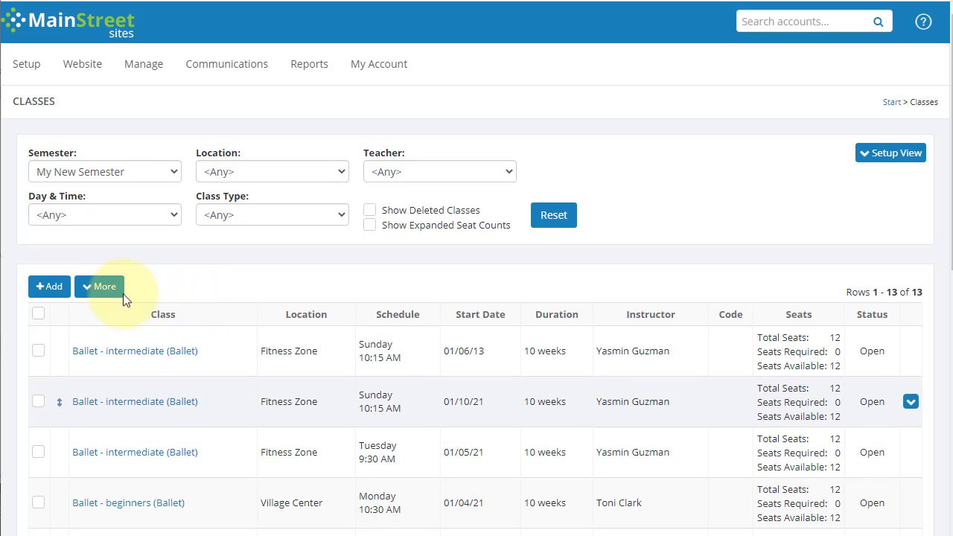
- Move all classes in My New Semester back to the Winter semester
click(99, 295)
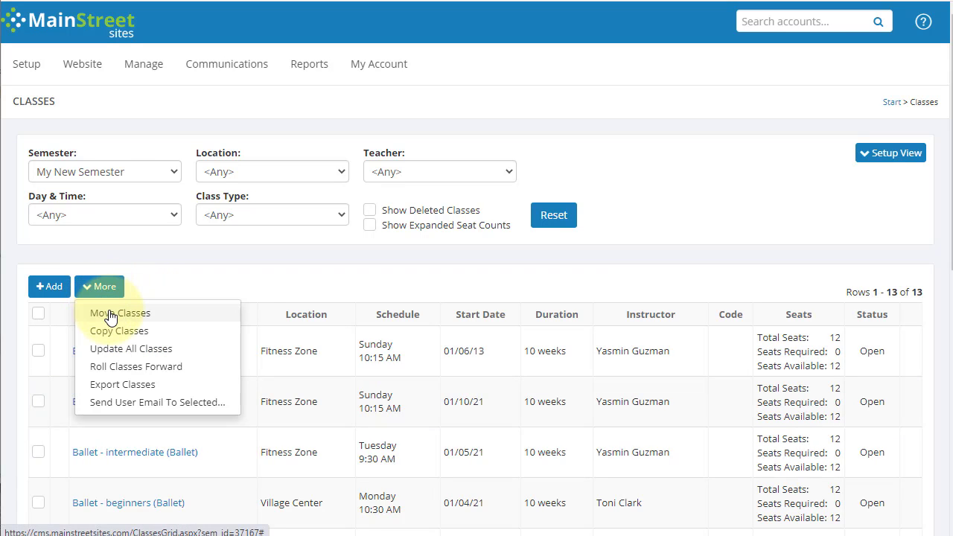
click(111, 314)
click(46, 227)
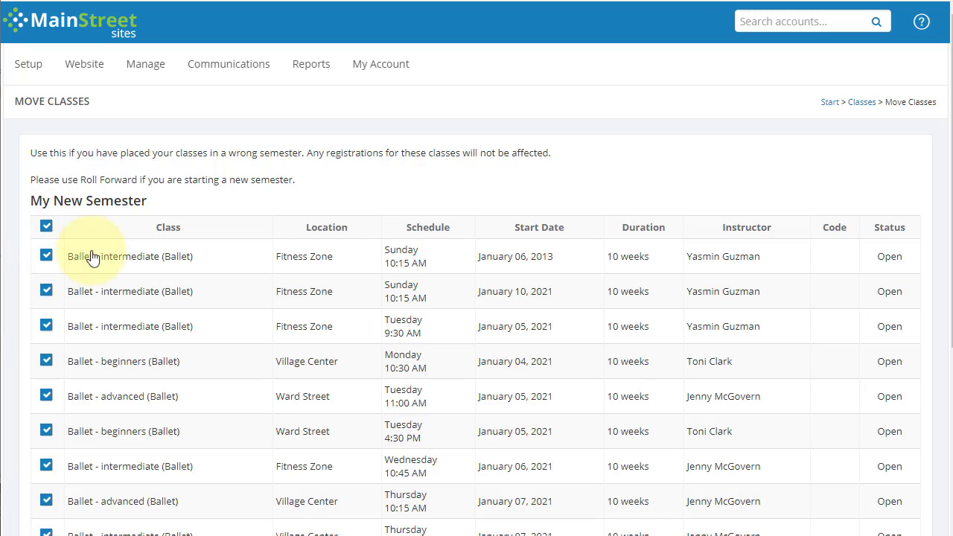
scroll(255, 347, down, 4)
click(226, 430)
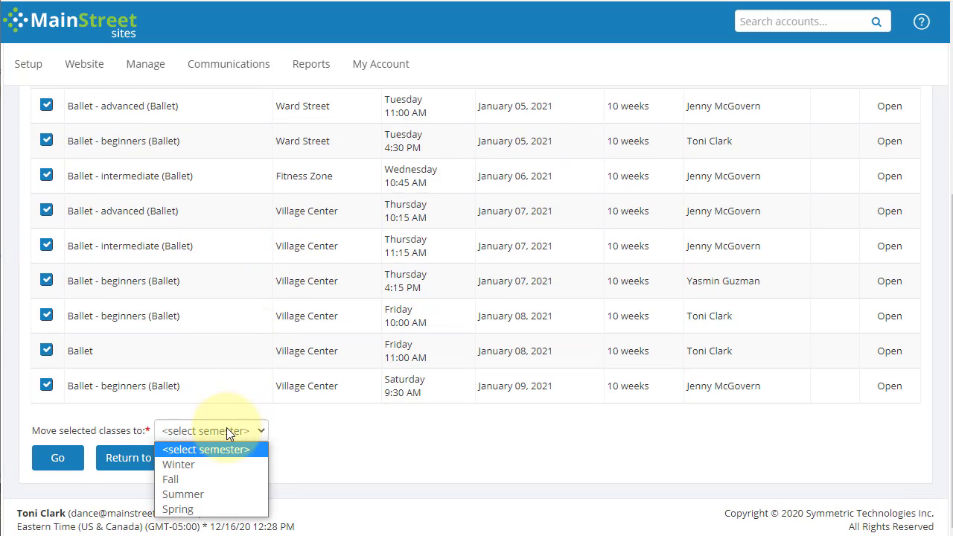
click(217, 461)
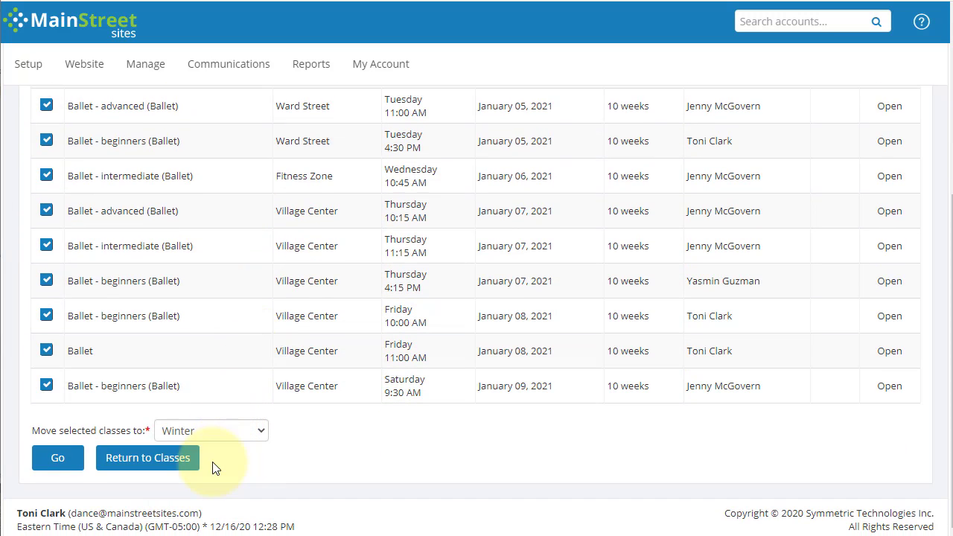
click(62, 459)
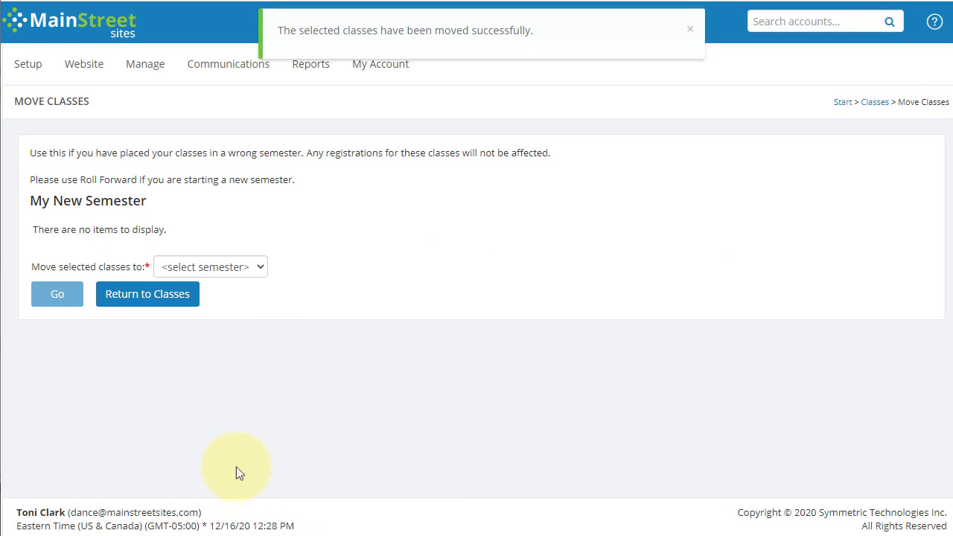
- Return to the class list and show the Winter semester's classes
click(143, 299)
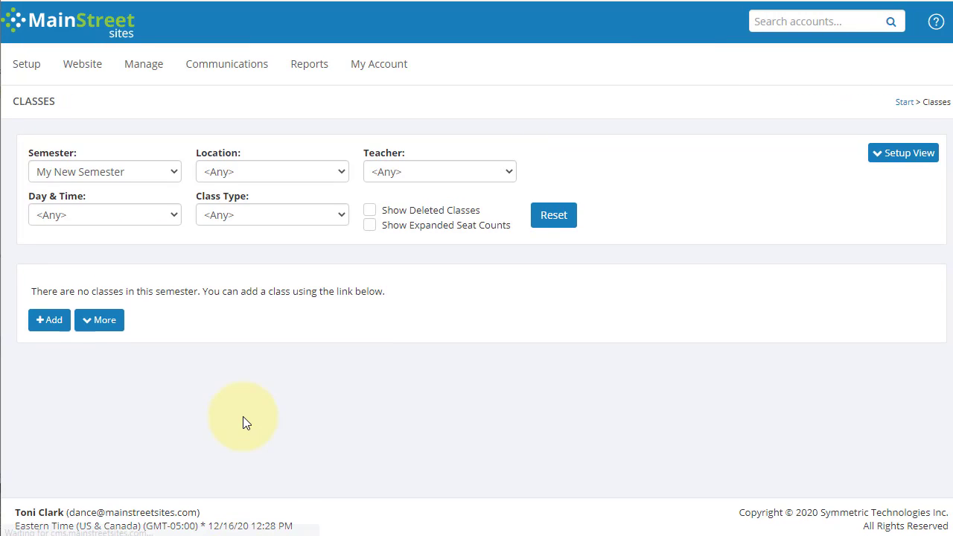
click(85, 169)
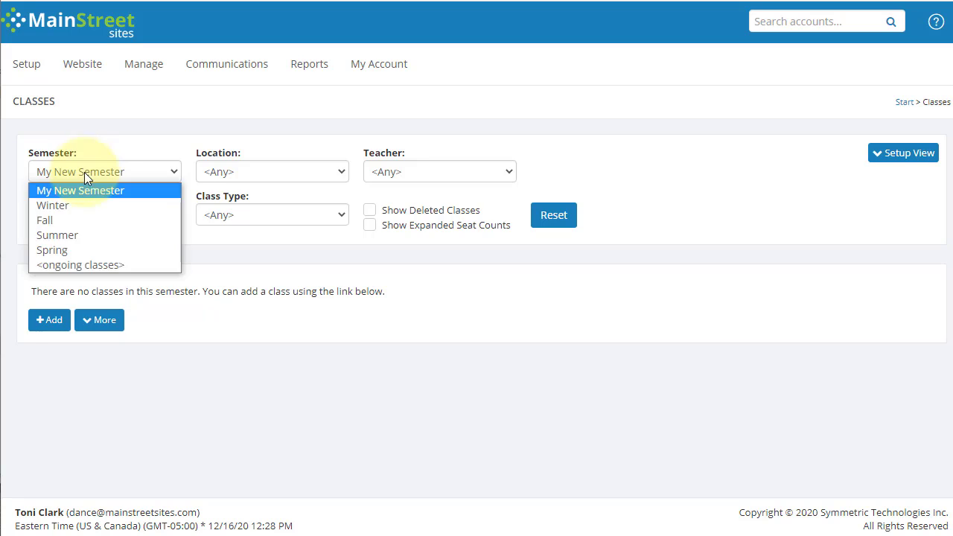
click(73, 207)
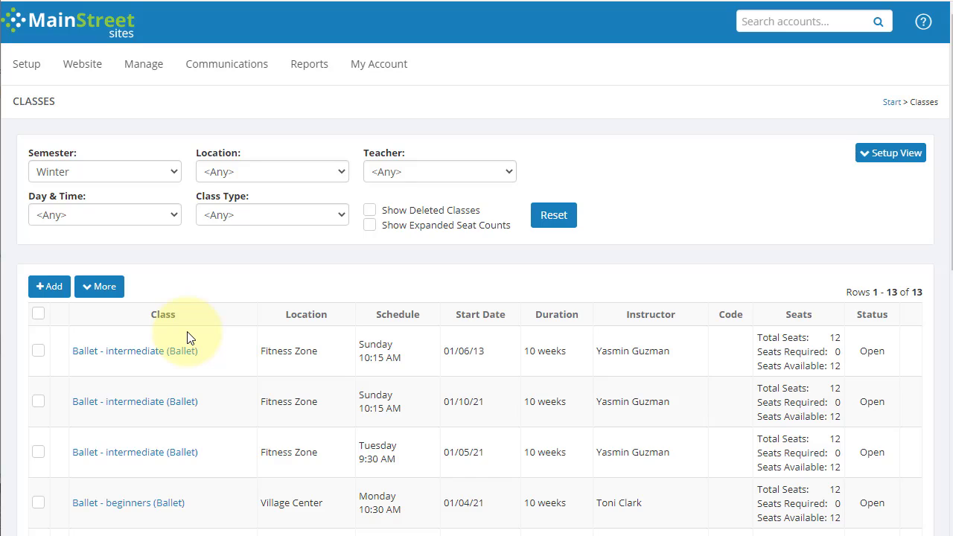
- Start a user email to the enrollments of the three Ballet - intermediate classes and review its recipient options
scroll(192, 331, down, 1)
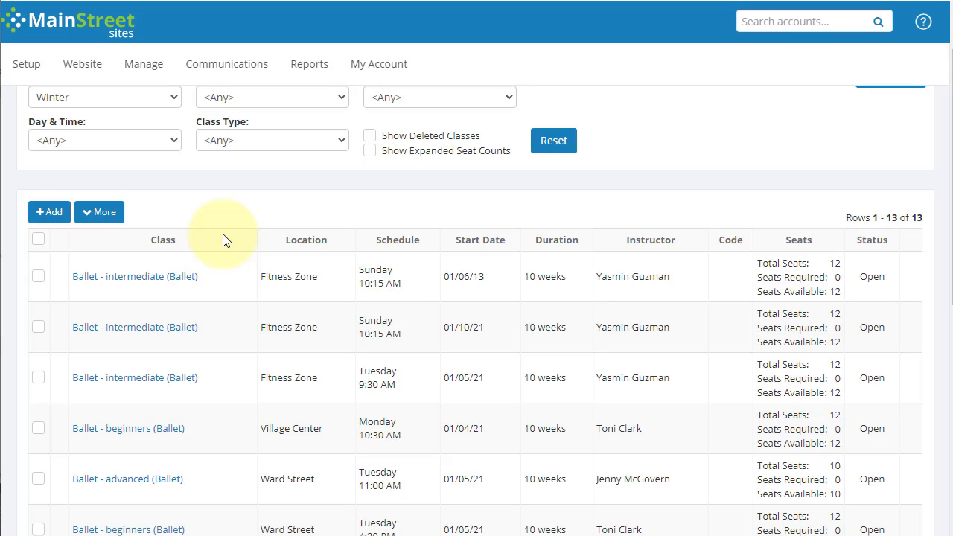
scroll(223, 235, up, 1)
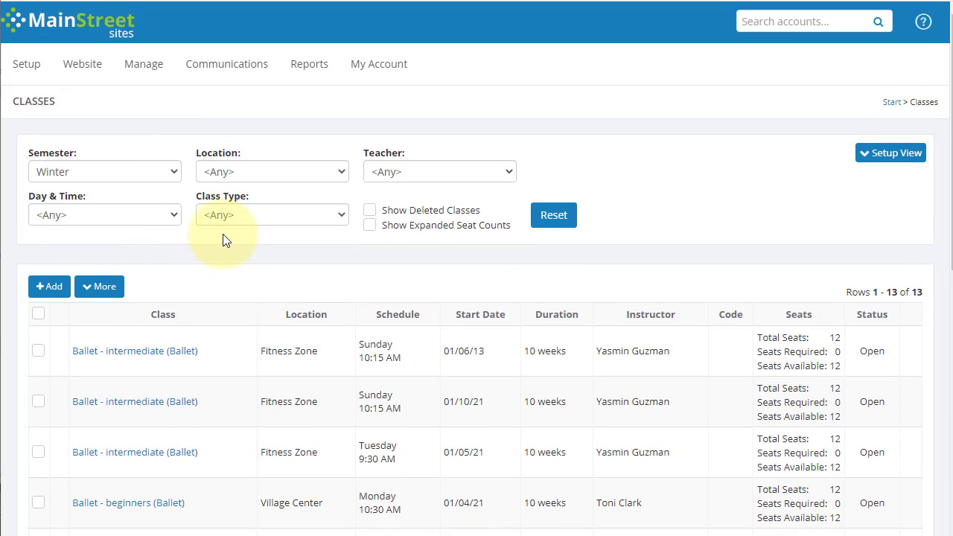
click(38, 349)
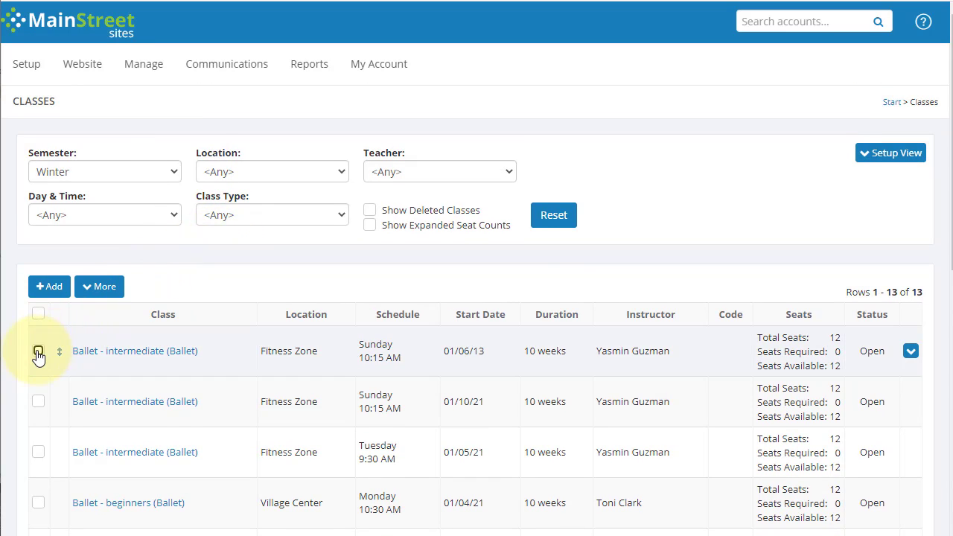
click(38, 452)
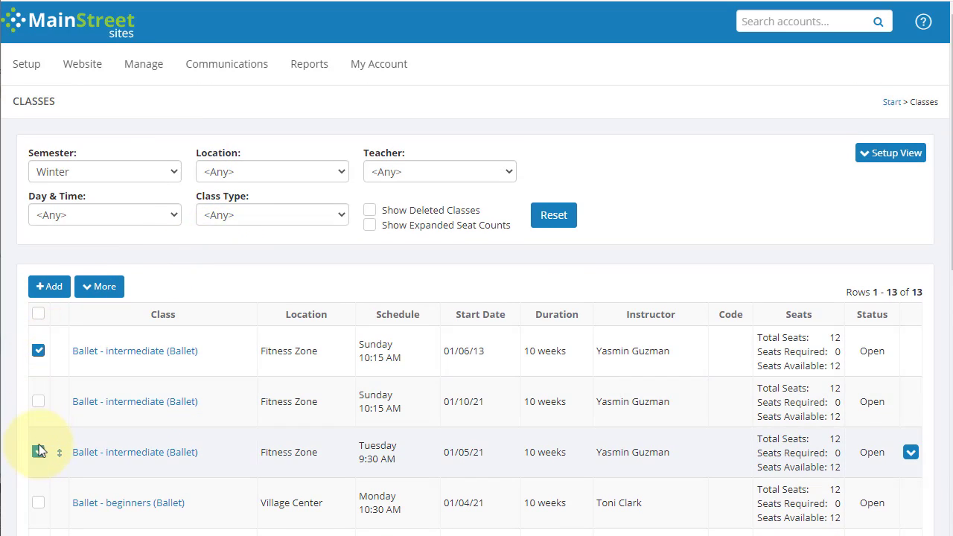
click(38, 402)
click(99, 285)
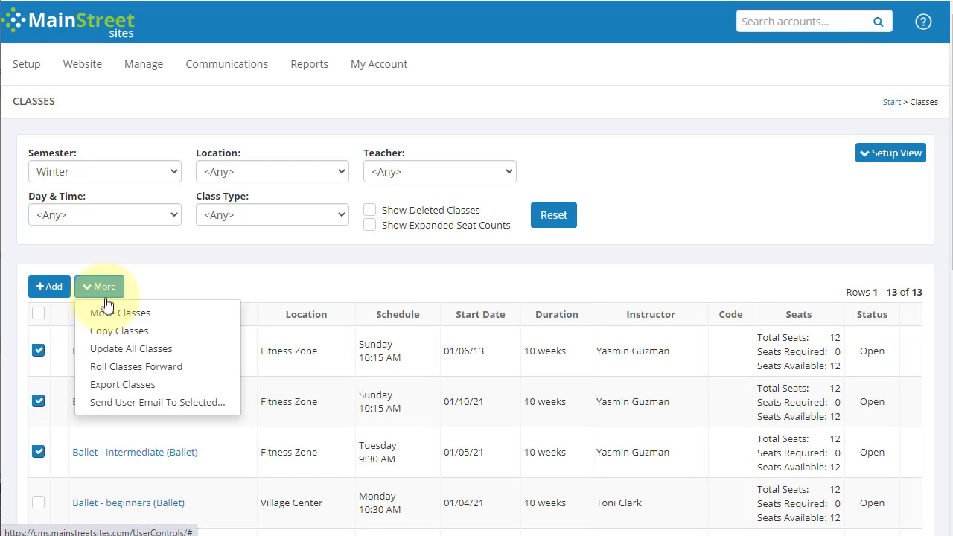
click(117, 403)
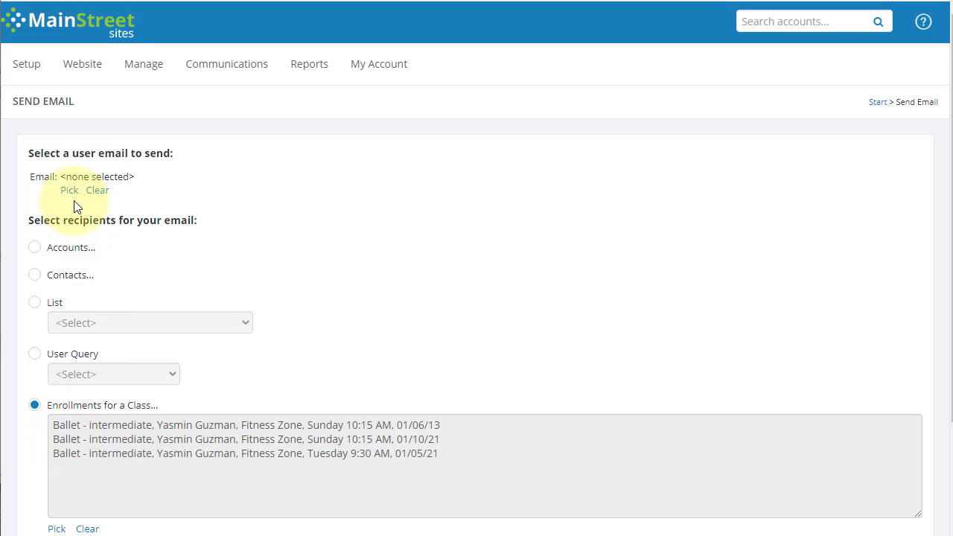
scroll(74, 206, down, 2)
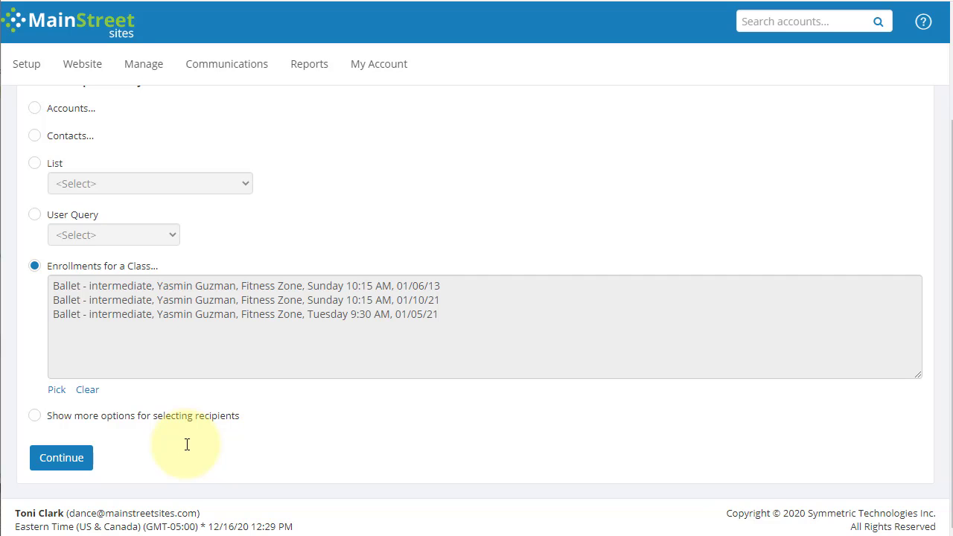
- Return to the class list and show My New Semester
mouse_move(144, 64)
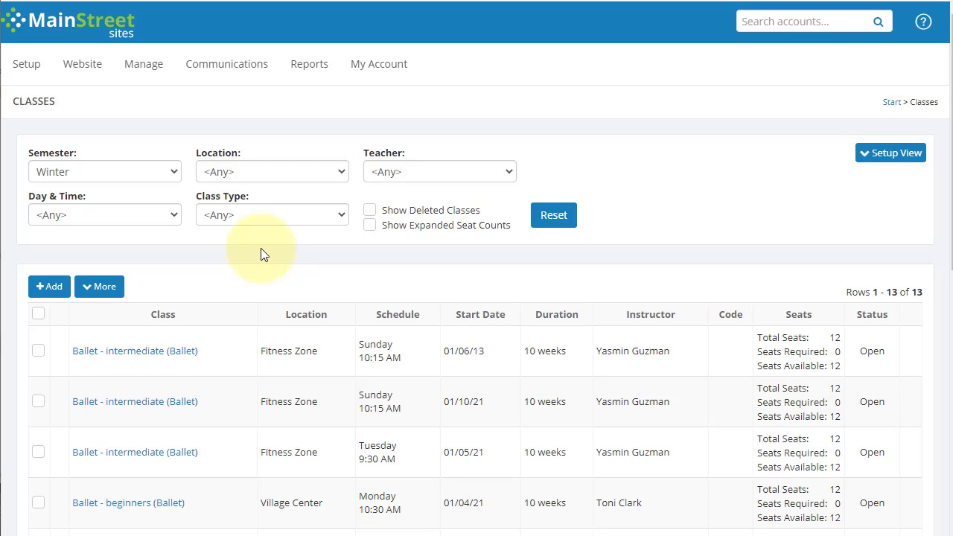
click(165, 172)
click(108, 192)
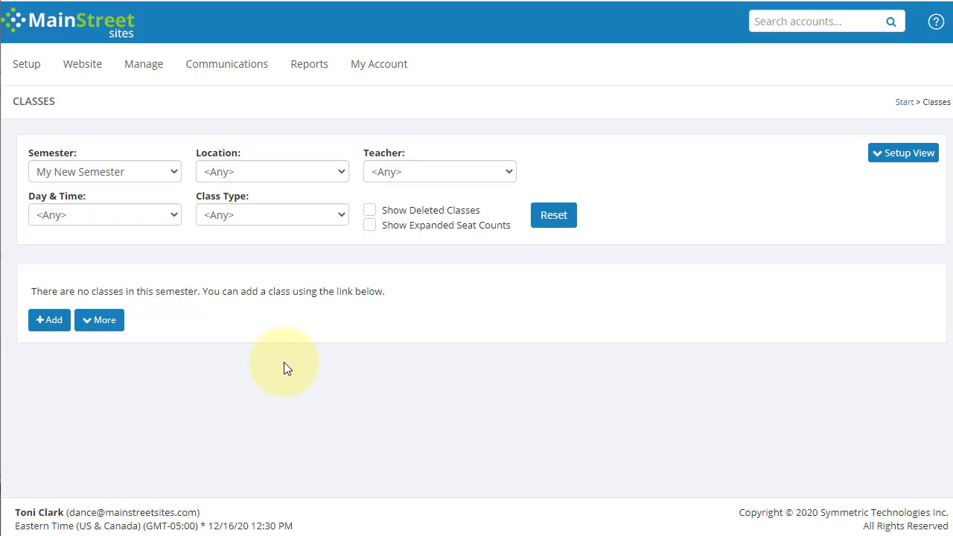
- Set up Roll Classes Forward from Winter to My New Semester with 01/04/2021 as the first class's start date
click(126, 322)
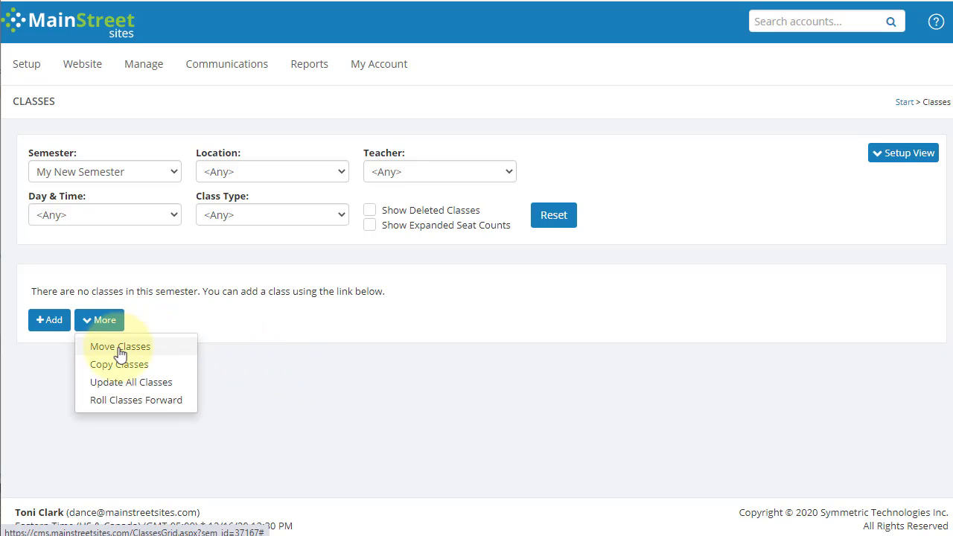
click(122, 401)
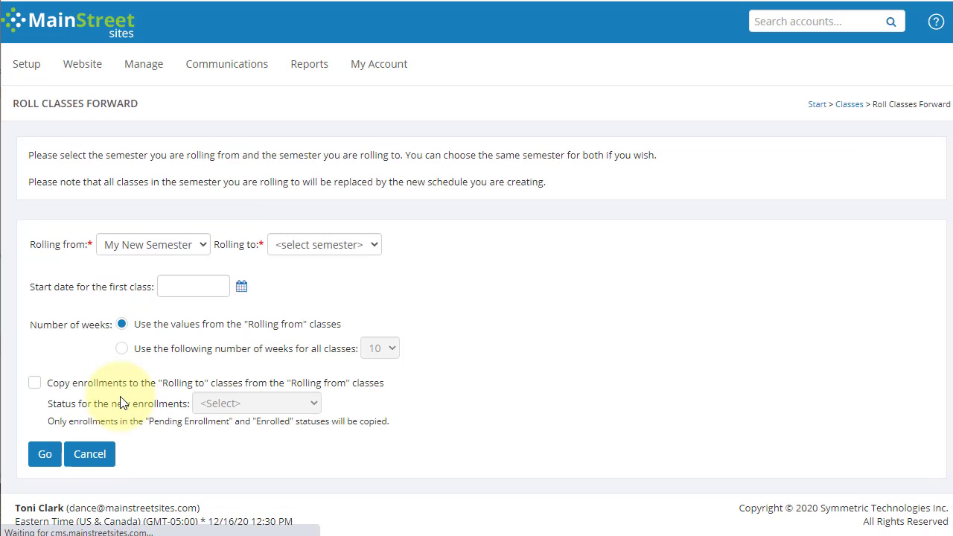
click(125, 242)
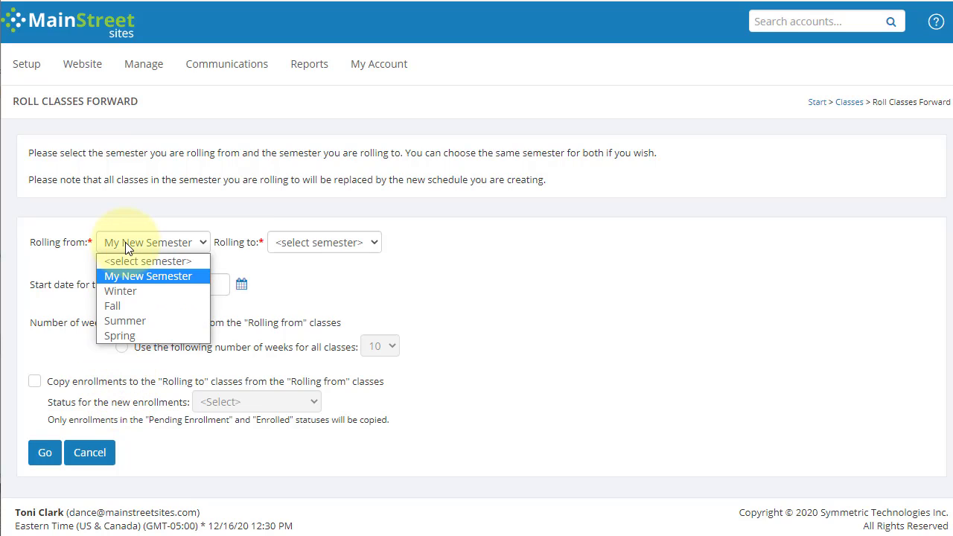
click(123, 291)
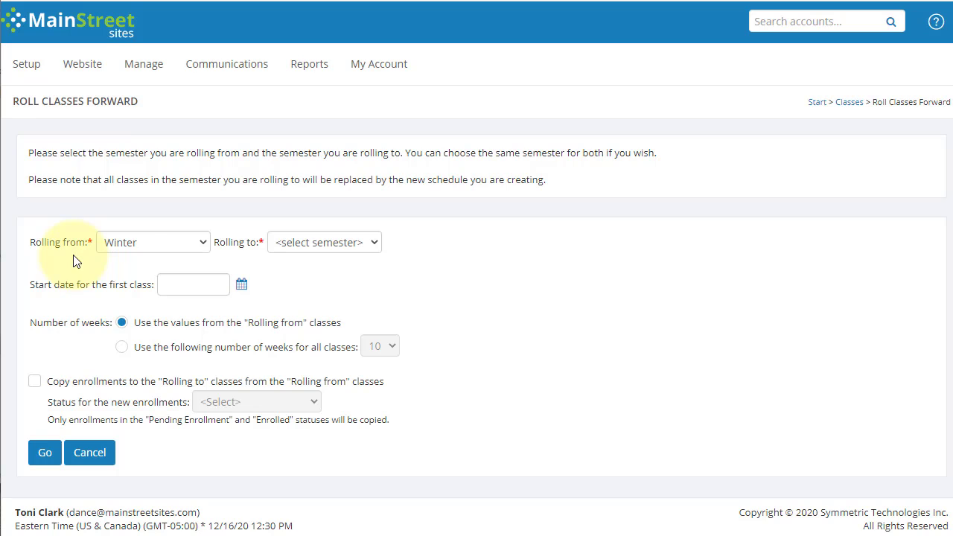
click(309, 242)
click(308, 274)
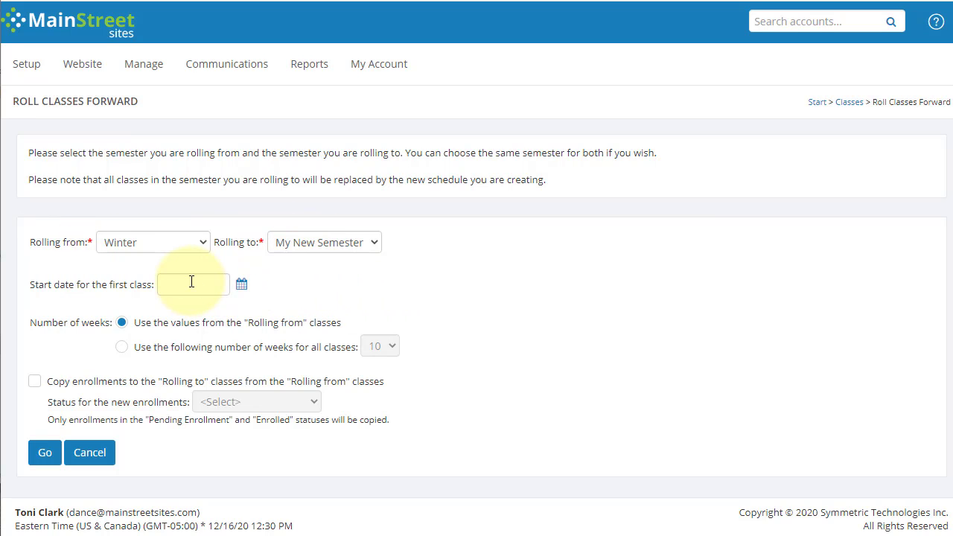
click(241, 285)
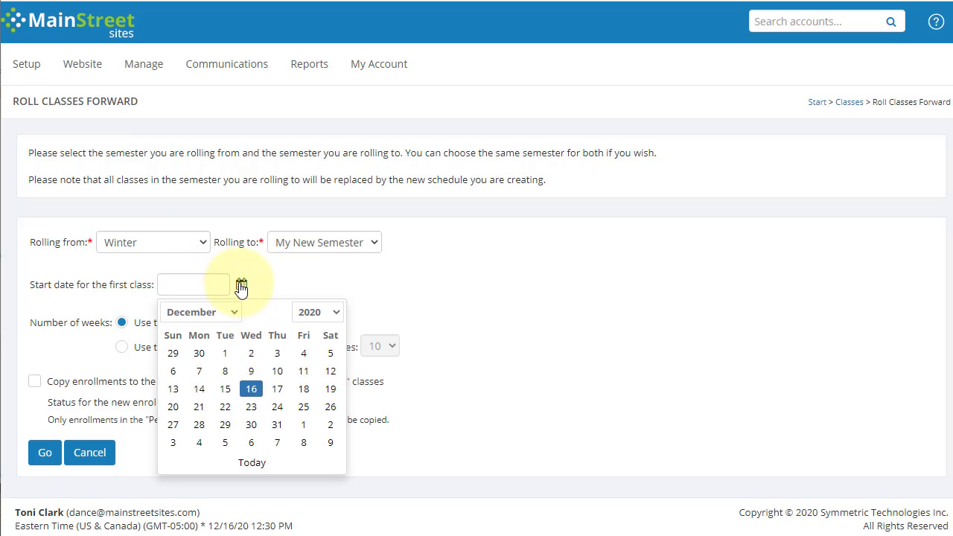
click(200, 442)
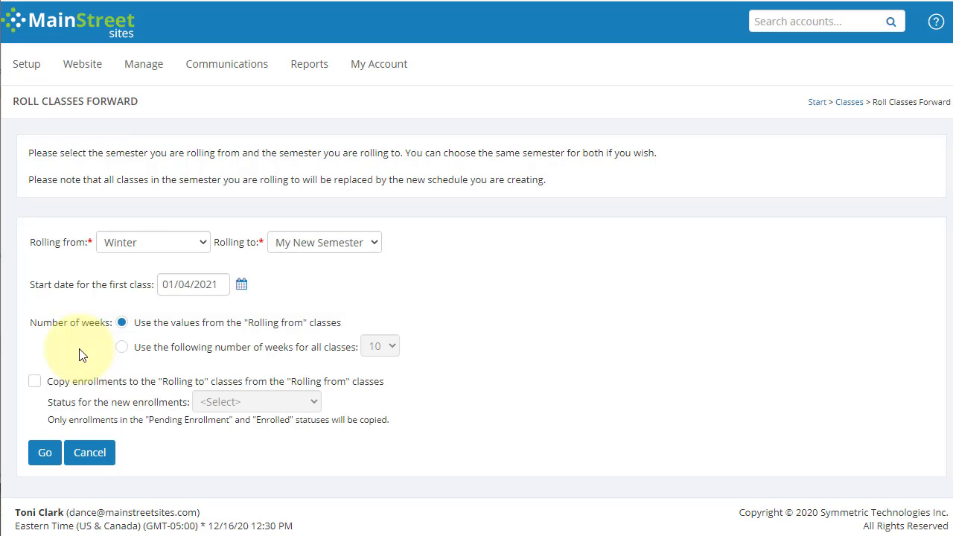
- Use a fixed length of 8 weeks for all classes being rolled forward
click(122, 348)
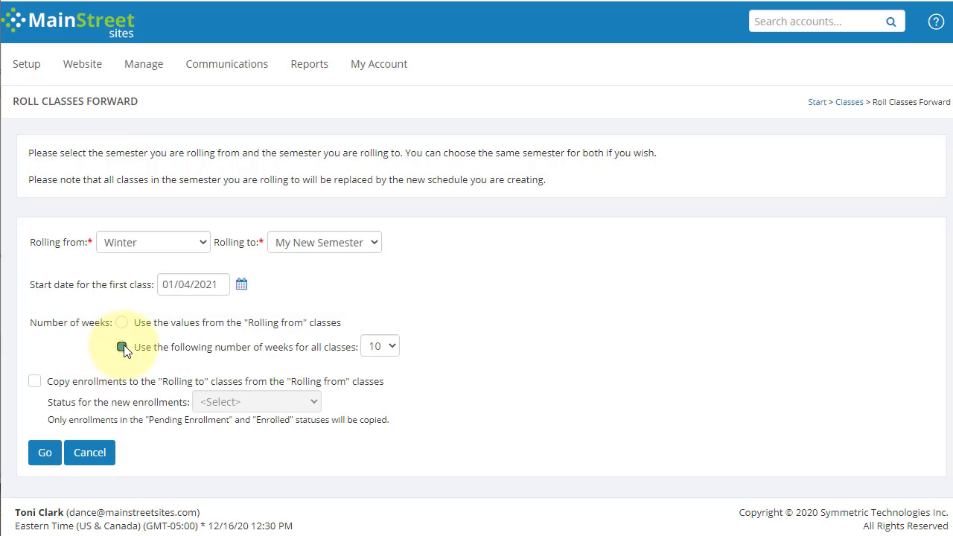
click(388, 347)
click(374, 146)
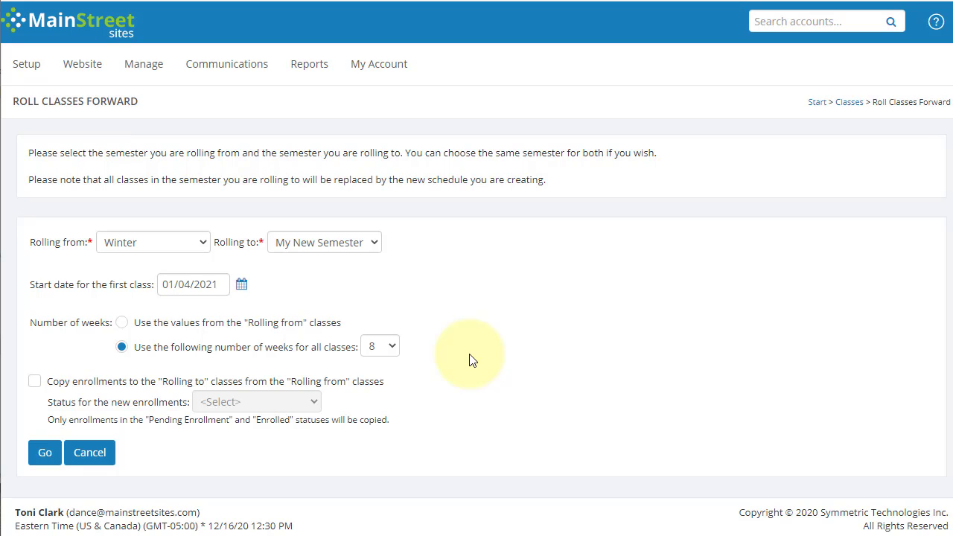
- Try copying enrollments with the statuses Enrolled, Pending Enrollment and New (to be reviewed), and turn enrollment copying off again
click(84, 386)
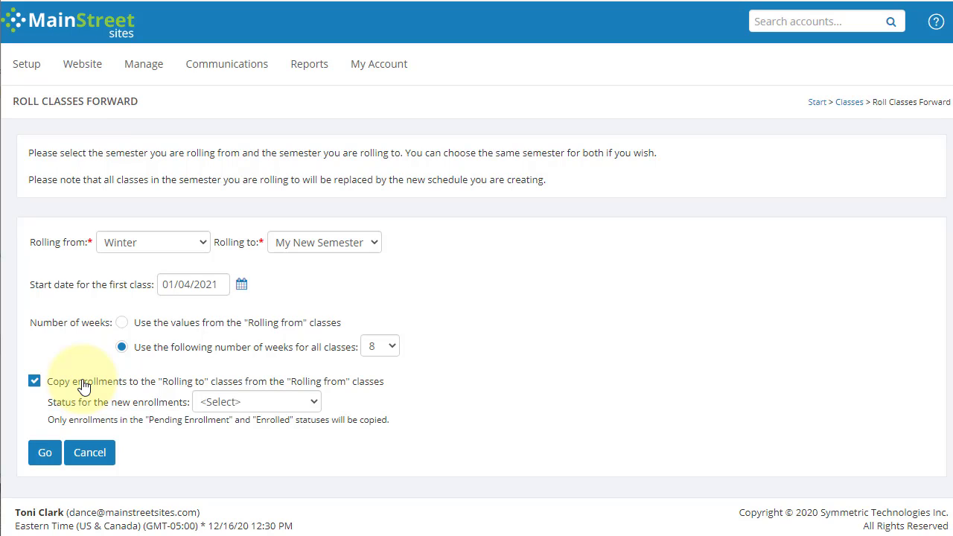
click(238, 401)
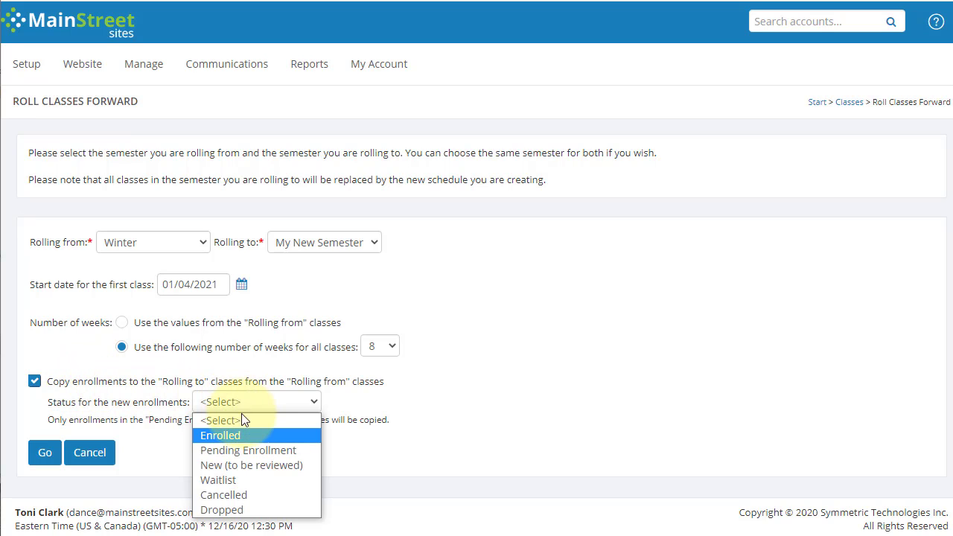
click(249, 438)
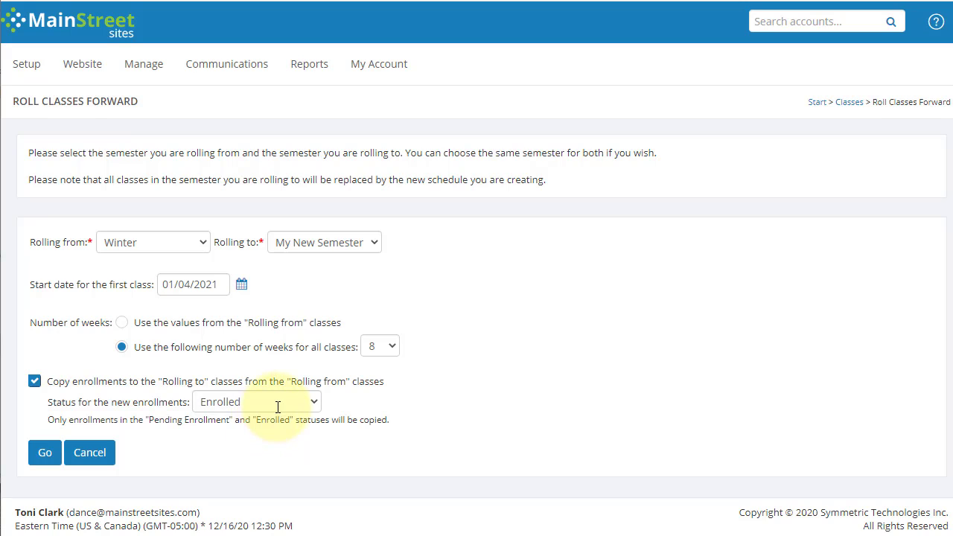
click(276, 406)
click(256, 451)
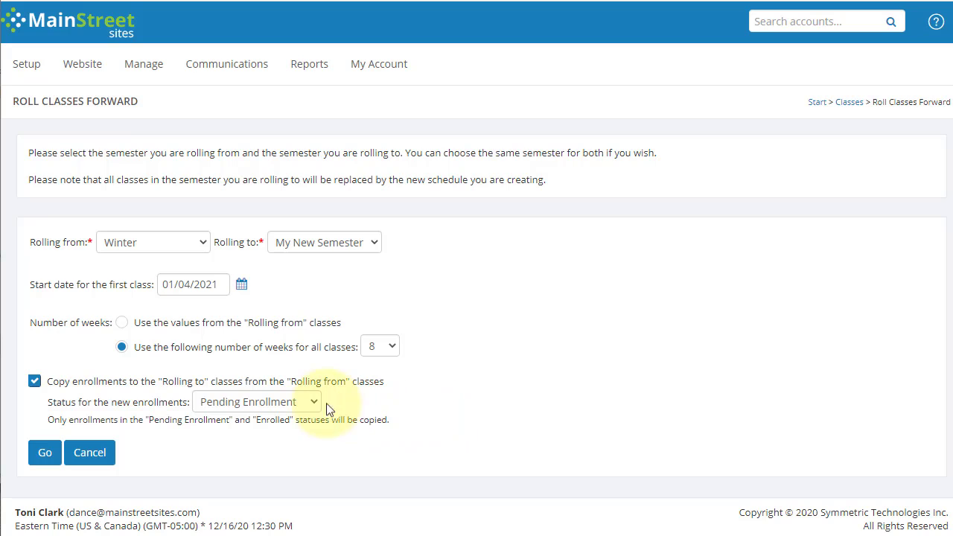
click(303, 403)
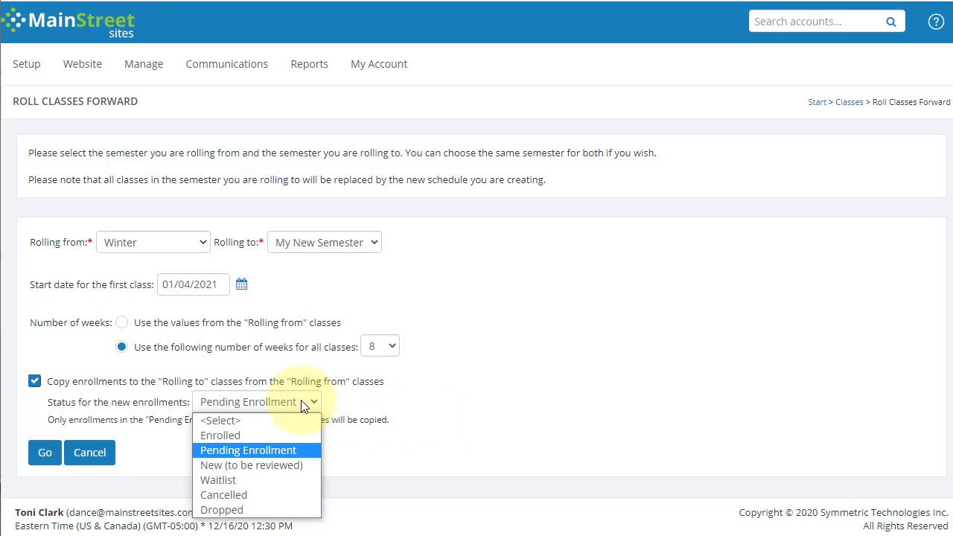
click(277, 465)
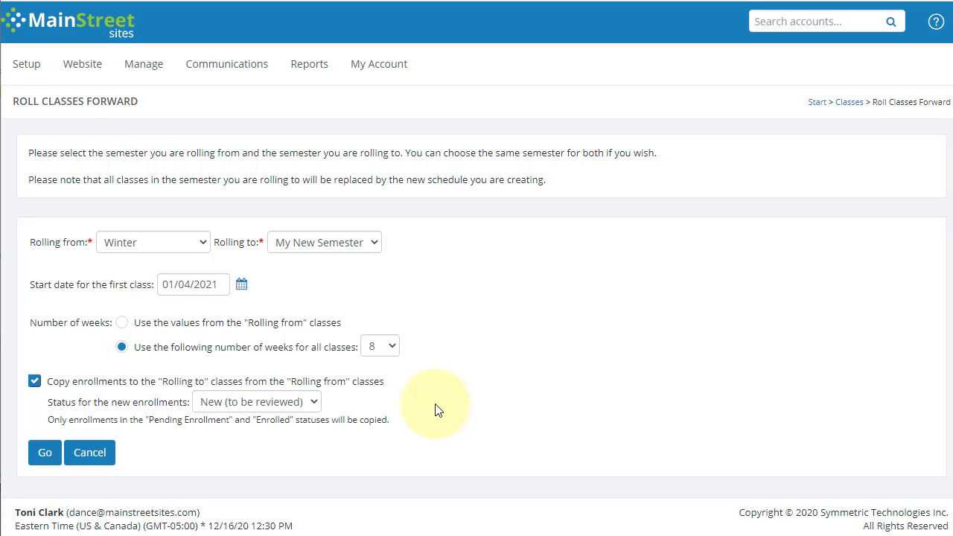
click(34, 381)
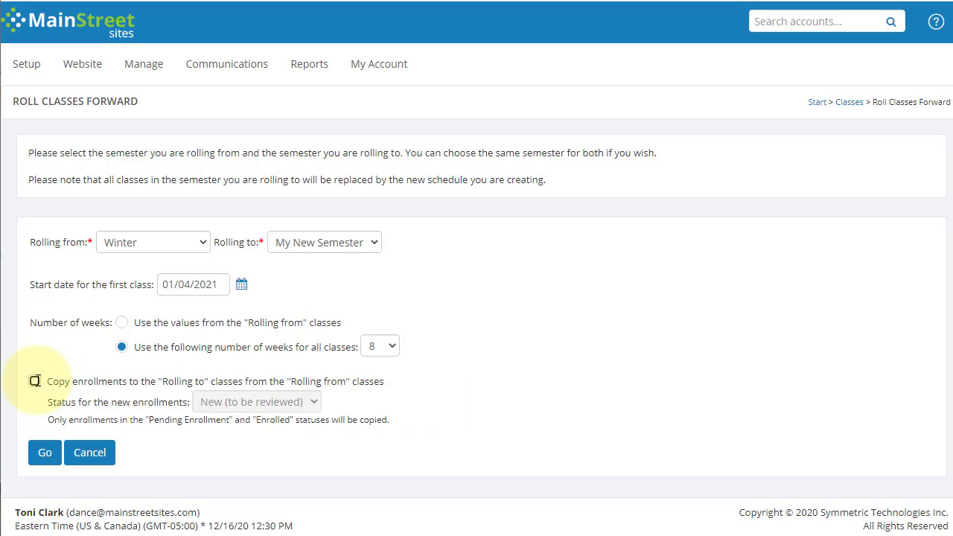
- Proceed to the roll-forward class details and assign a different instructor to the second Ballet - intermediate class
click(44, 452)
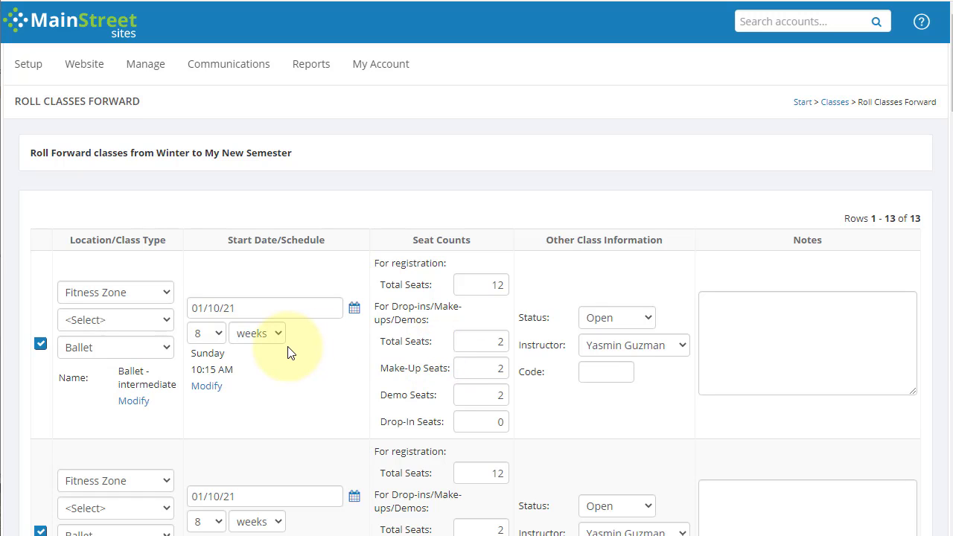
scroll(290, 352, down, 2)
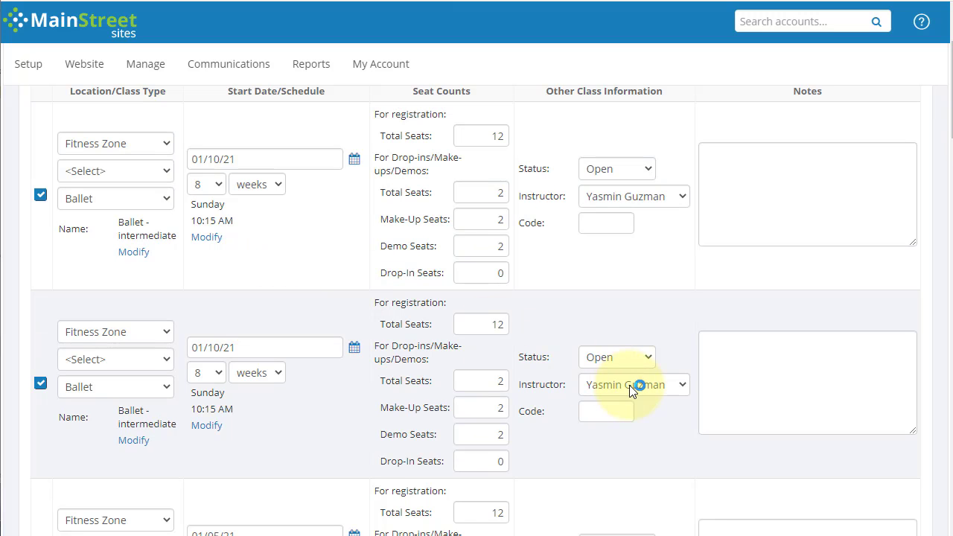
click(629, 384)
click(624, 402)
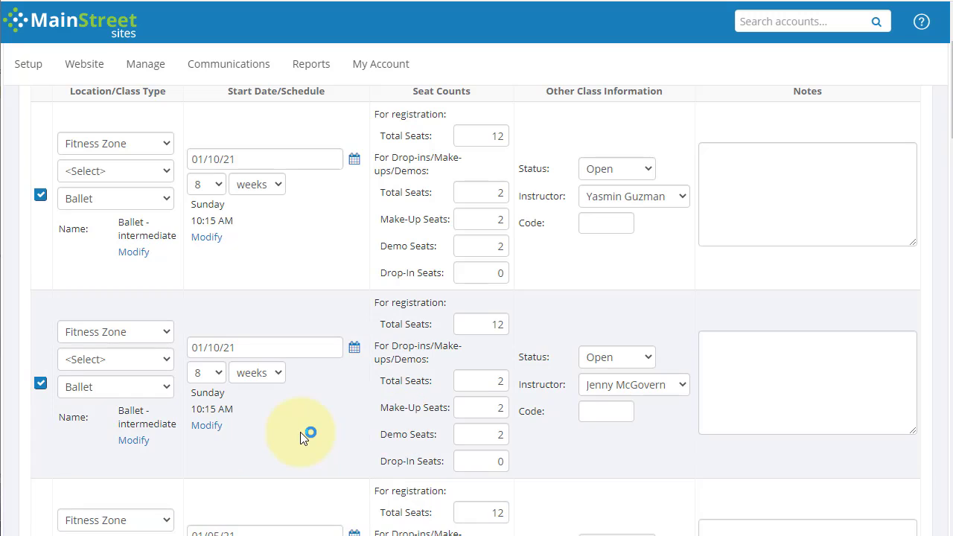
- Set the location of the Tuesday 9:30 AM Ballet - intermediate class to The Dance Studio
scroll(299, 432, down, 1)
scroll(300, 431, down, 1)
click(142, 372)
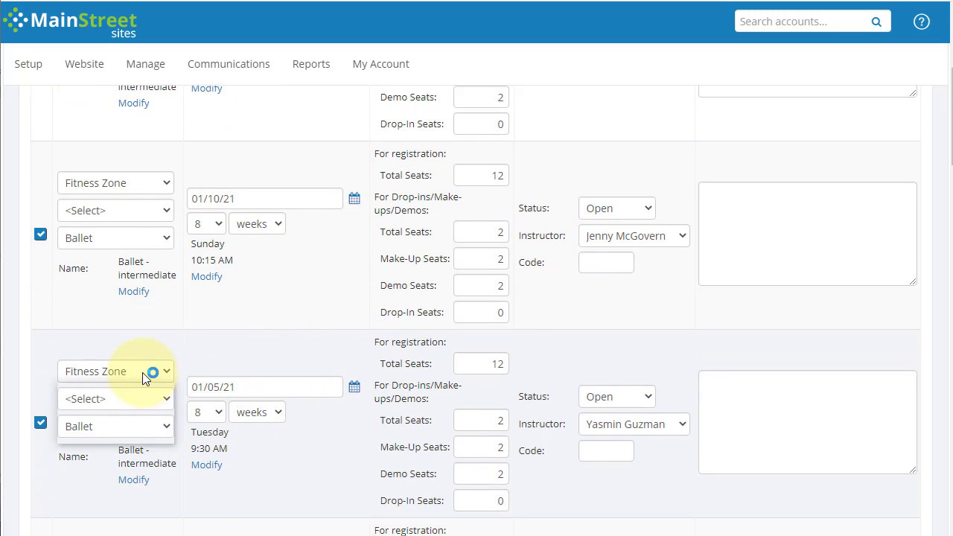
key(Down)
click(137, 405)
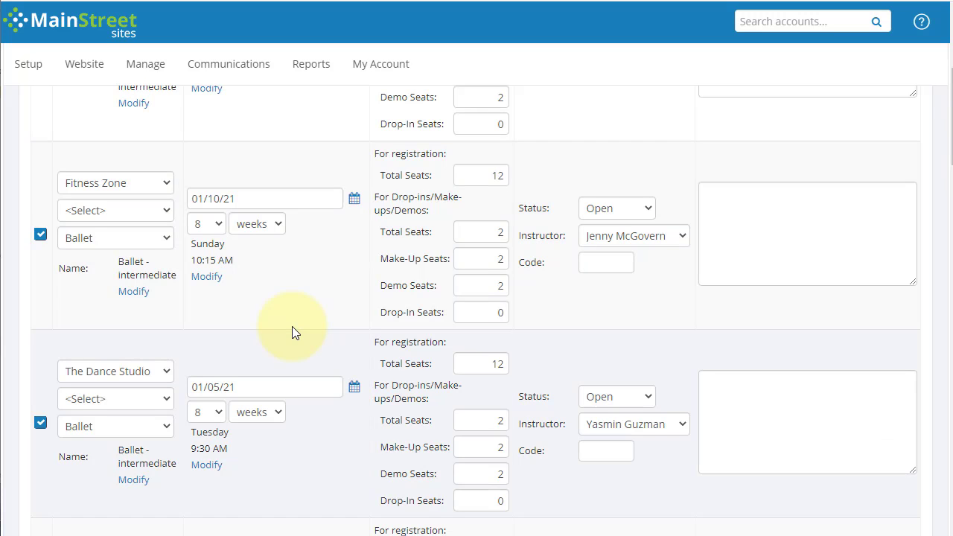
- Exclude the Monday 10:30 AM Ballet - beginners class and roll the remaining classes forward
scroll(292, 330, down, 4)
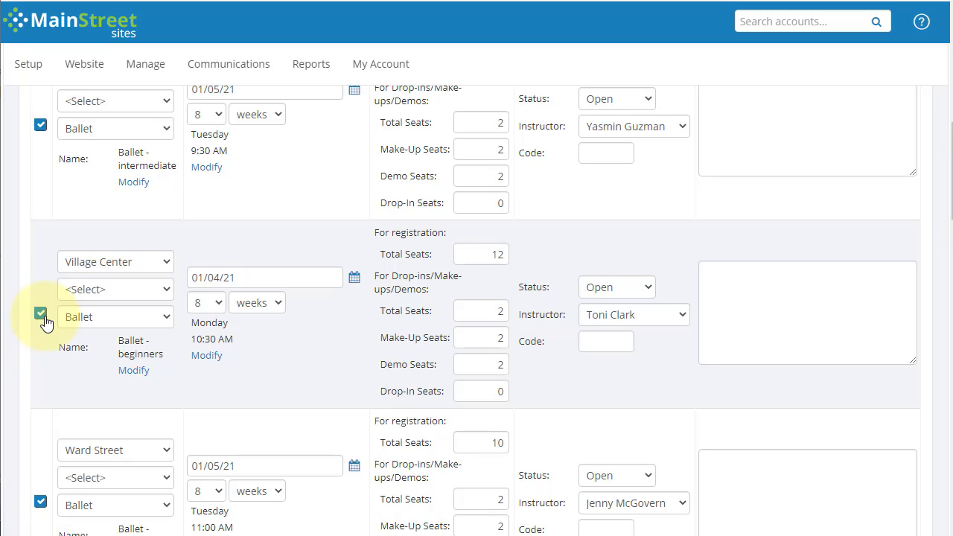
click(42, 316)
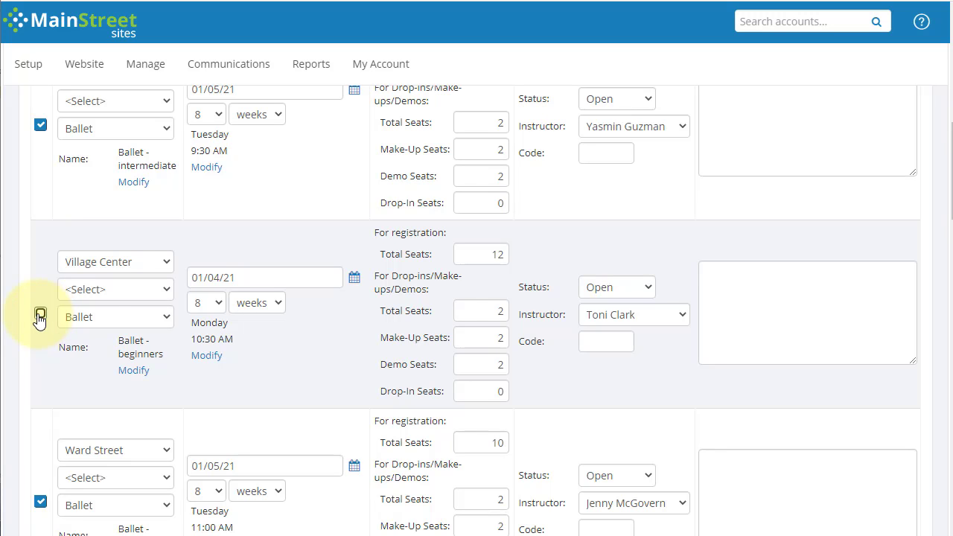
scroll(275, 367, down, 1)
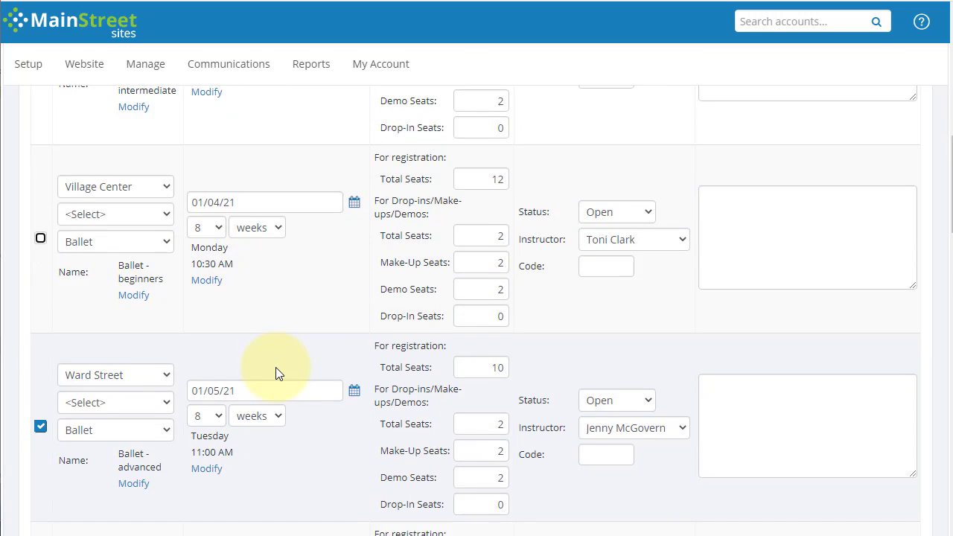
scroll(275, 373, down, 17)
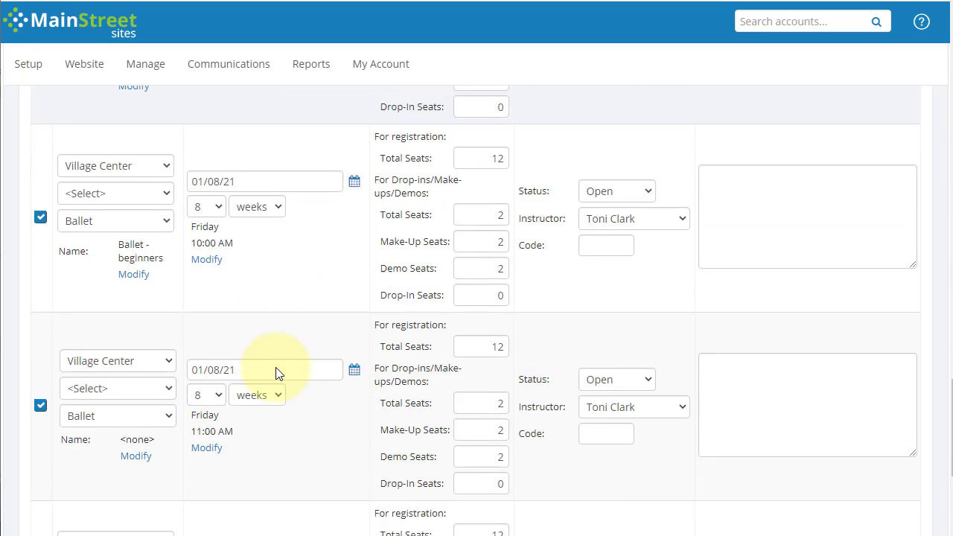
scroll(275, 372, down, 4)
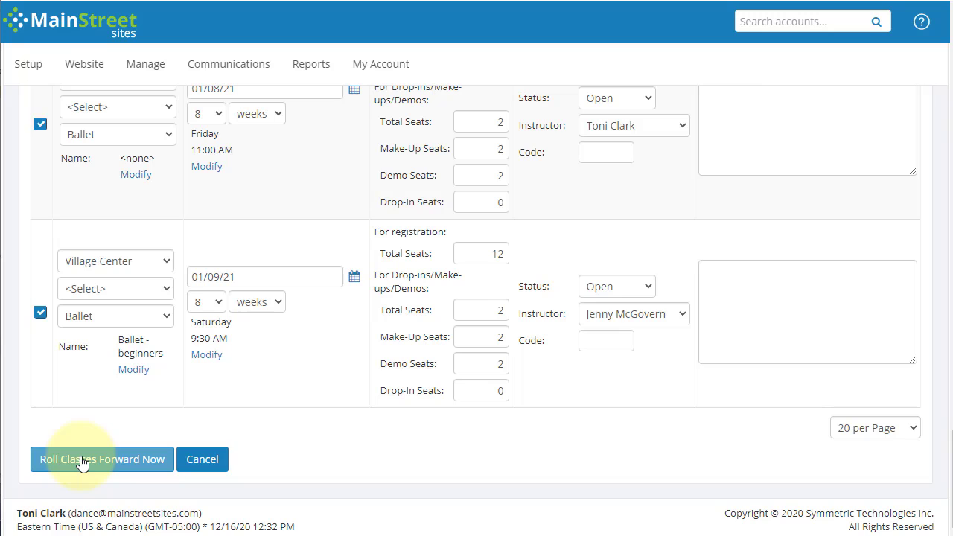
click(81, 462)
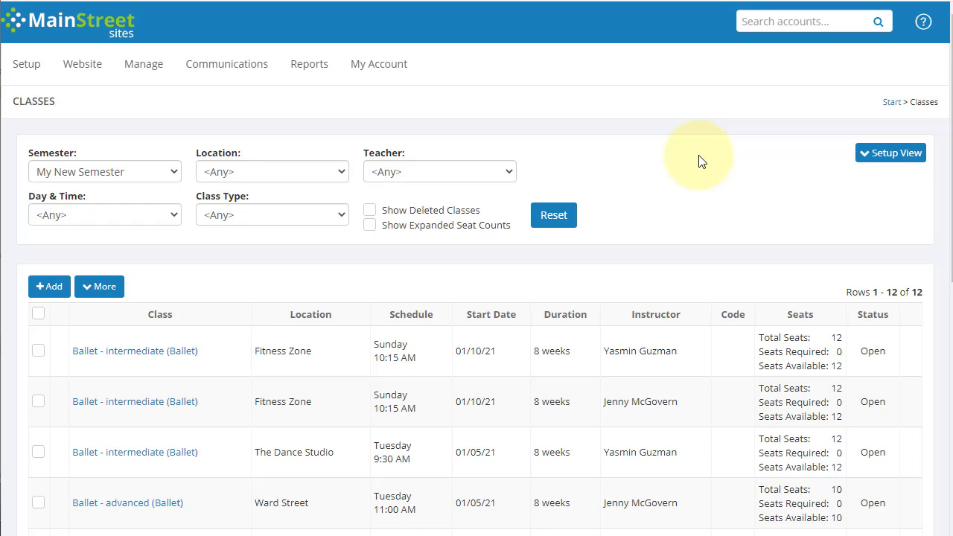
- Open the online help and expand the Classes topics under Manage > Classes
click(922, 31)
click(874, 58)
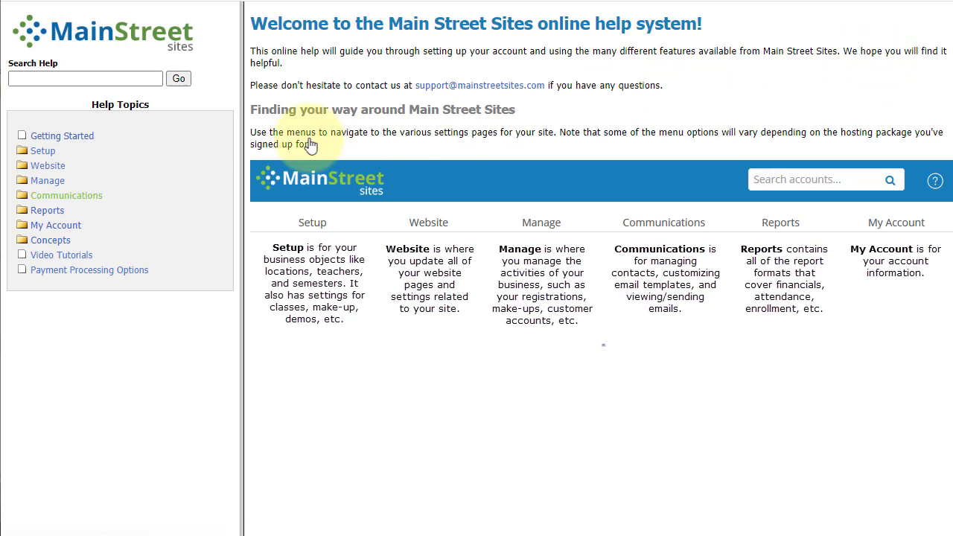
click(45, 182)
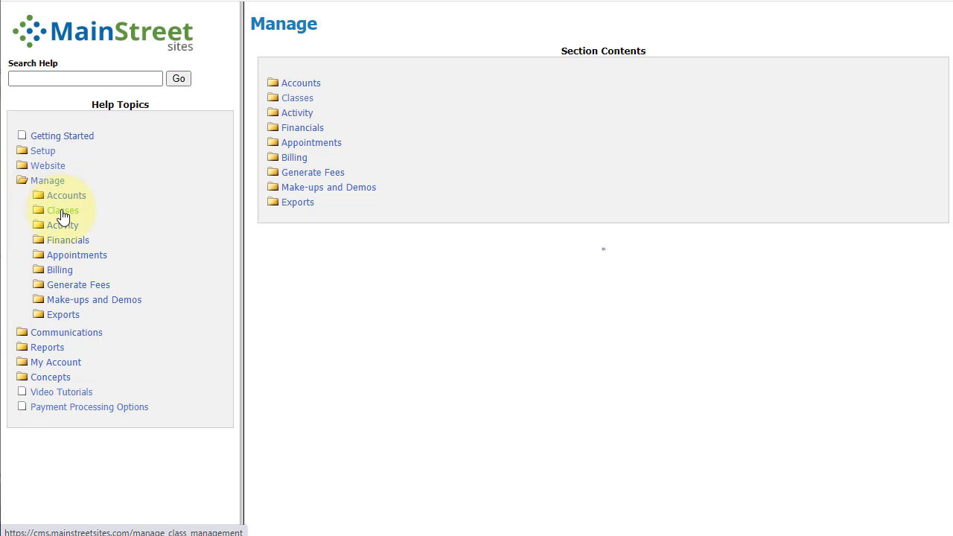
click(62, 214)
click(77, 228)
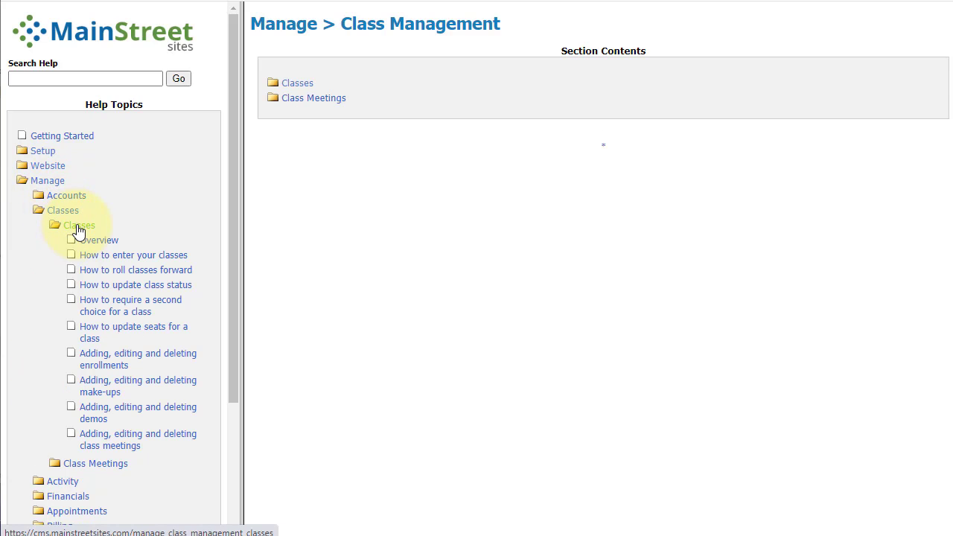